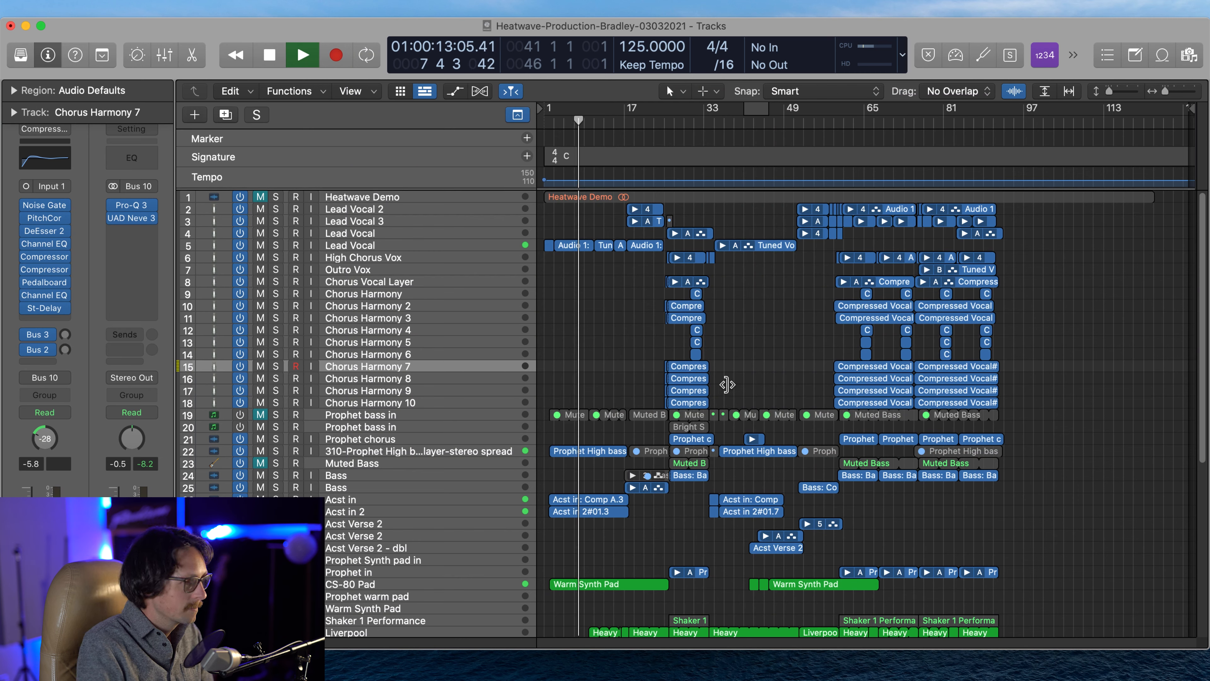
Select the Lead Vocal on track 5, stop playback, and examine its UAD 1176AE, Fairchild 660 and CLA Vocals plug-ins
{"action": "left_click", "coordinate": [465, 246]}
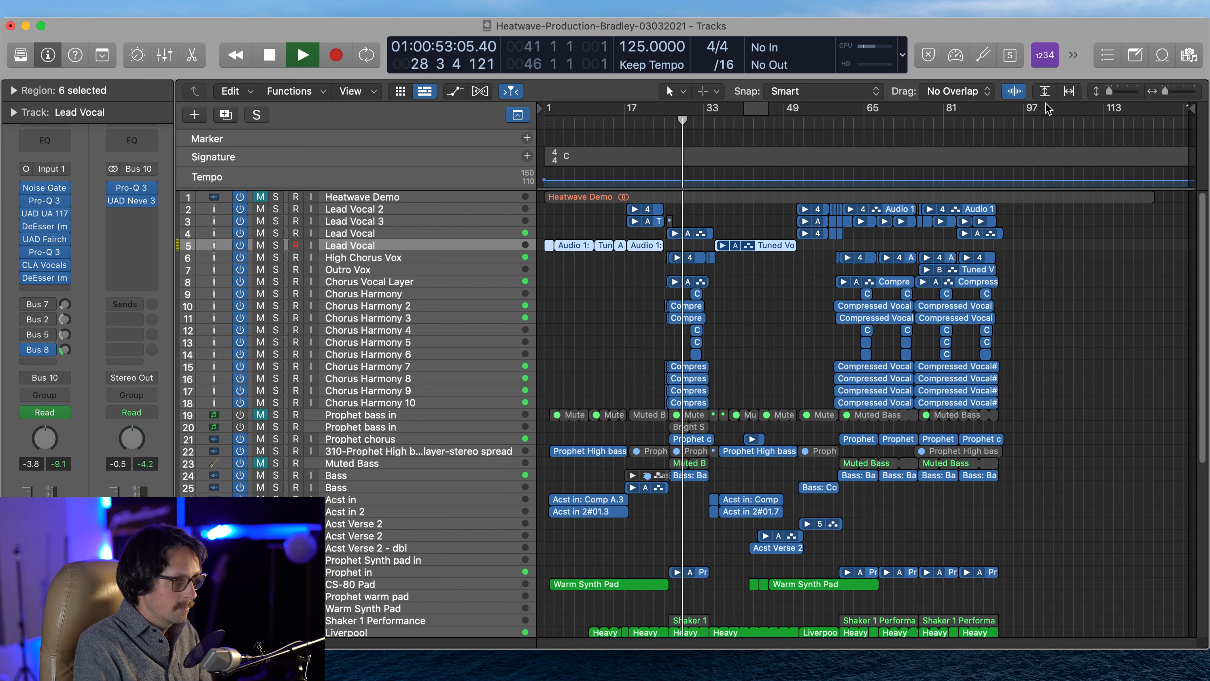
{"action": "key", "text": "space"}
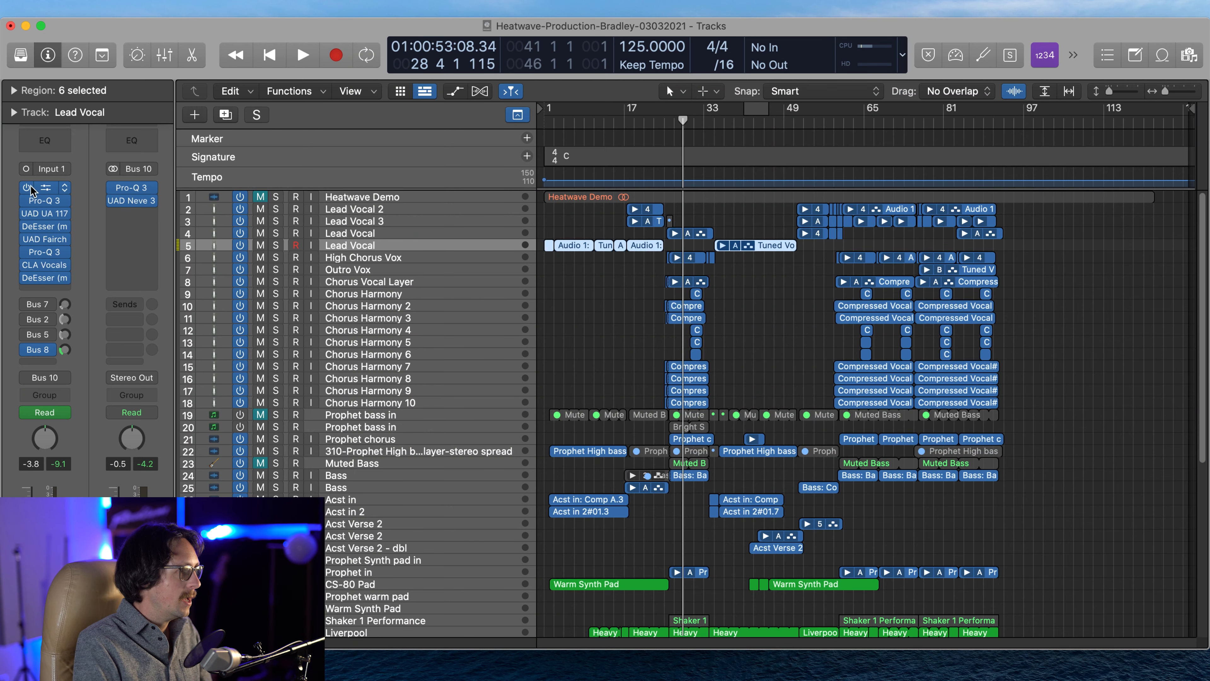
{"action": "left_click", "coordinate": [46, 215]}
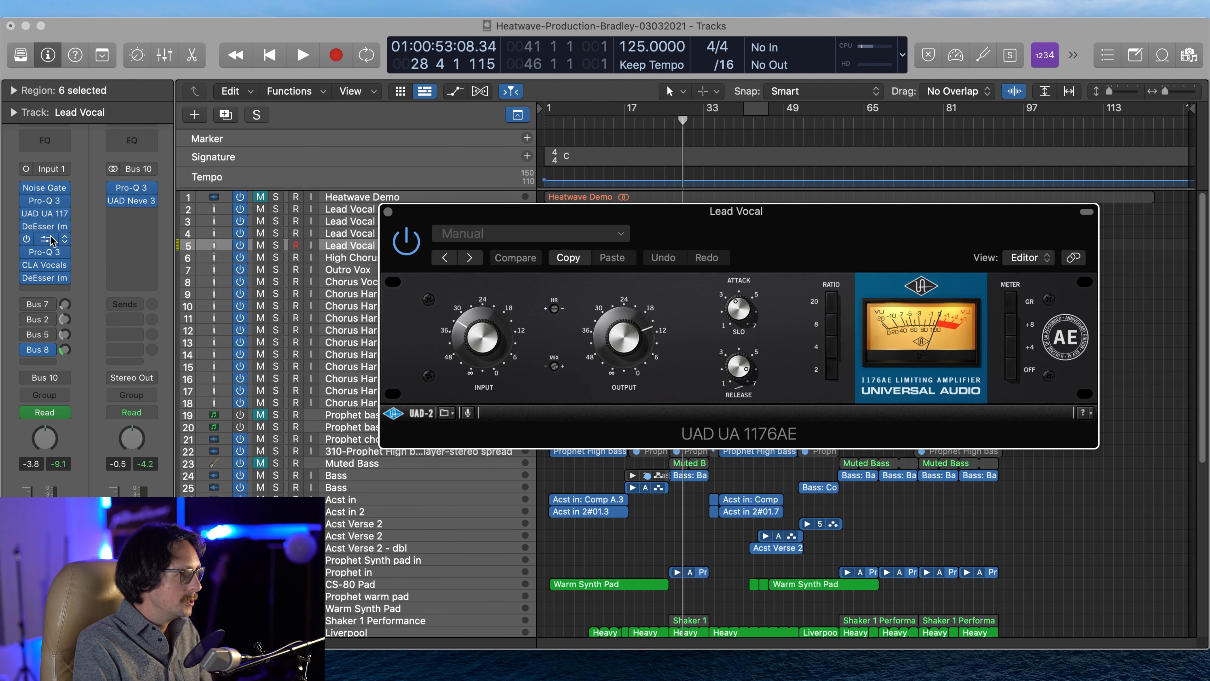
{"action": "left_click", "coordinate": [45, 242]}
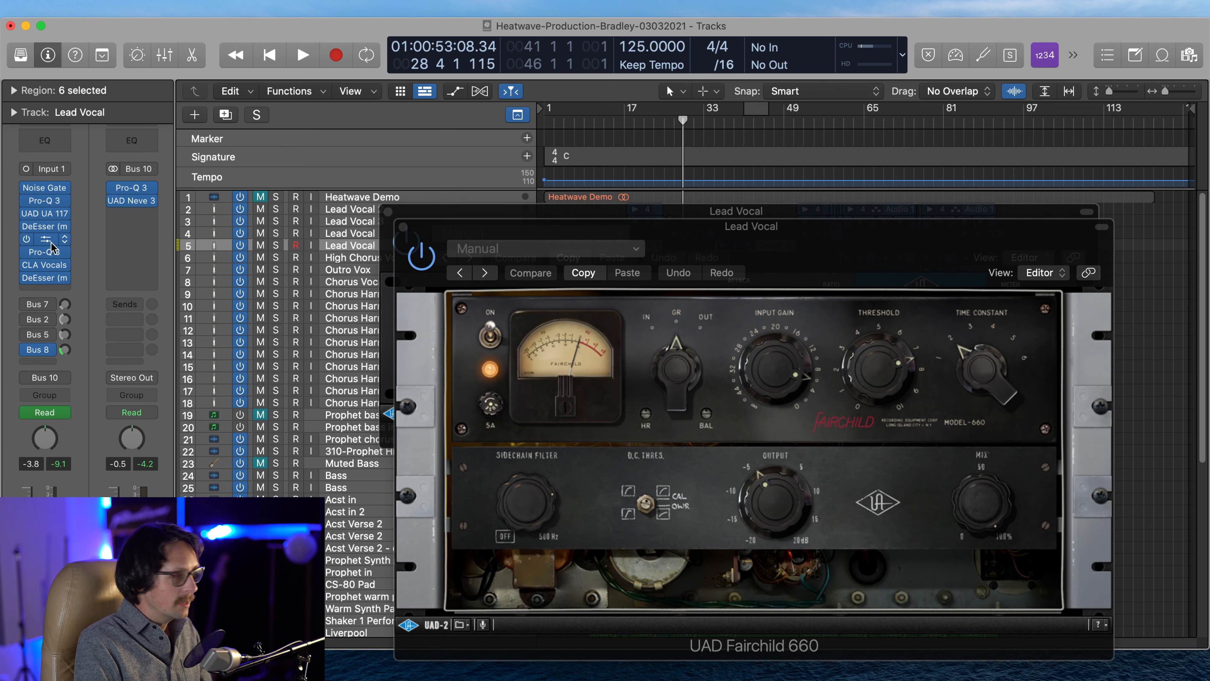
{"action": "left_click", "coordinate": [45, 265]}
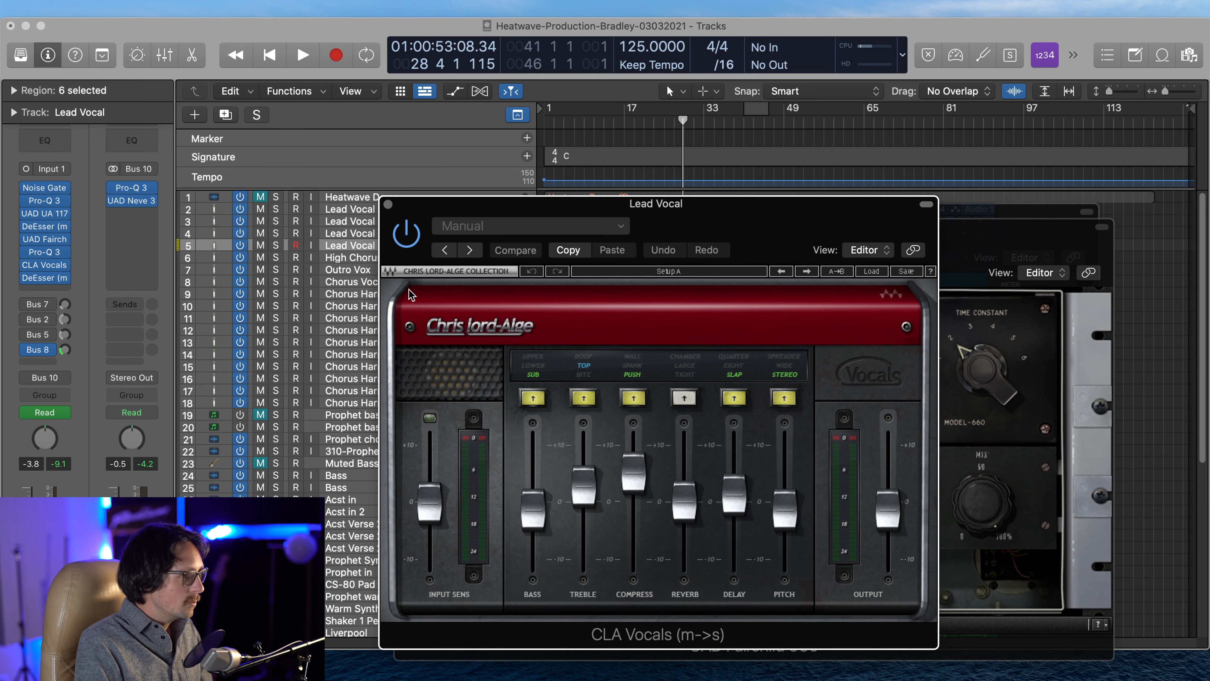
{"action": "left_click", "coordinate": [388, 204]}
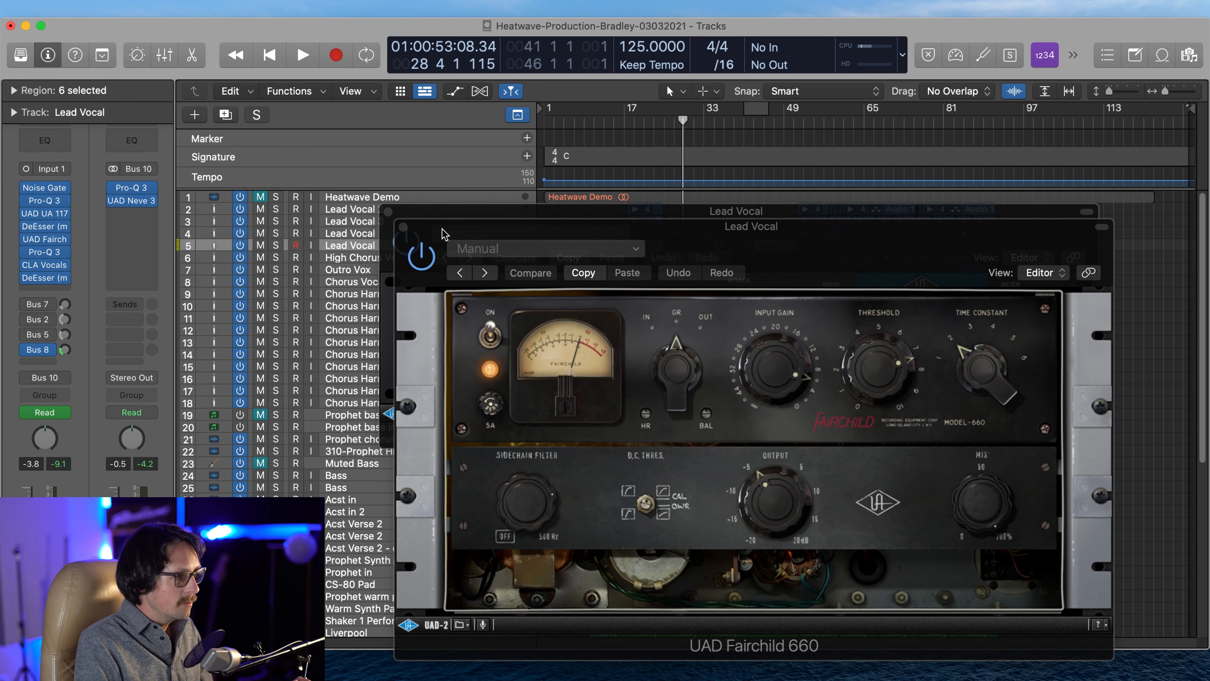
{"action": "left_click", "coordinate": [403, 228]}
{"action": "left_click", "coordinate": [389, 211]}
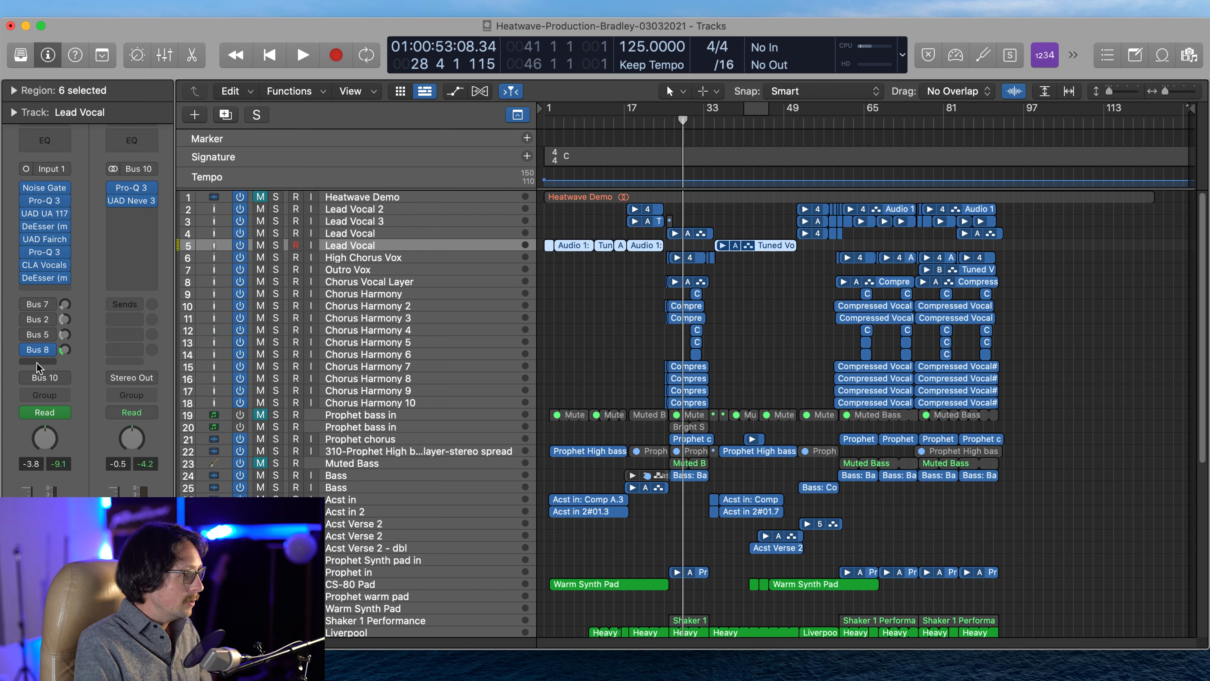
Show the Bus 8 aux channel fed by the Lead Vocal send and place the playhead at bar 5
{"action": "left_click", "coordinate": [37, 352]}
{"action": "left_click", "coordinate": [35, 352]}
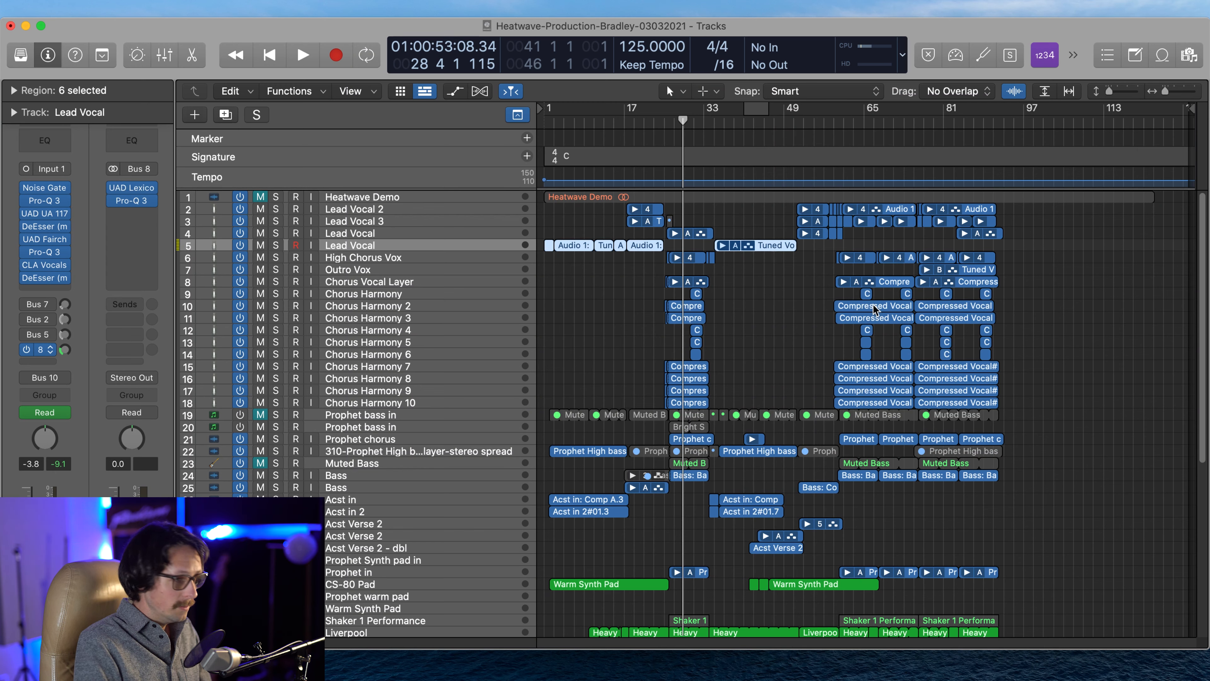
{"action": "key", "text": "z"}
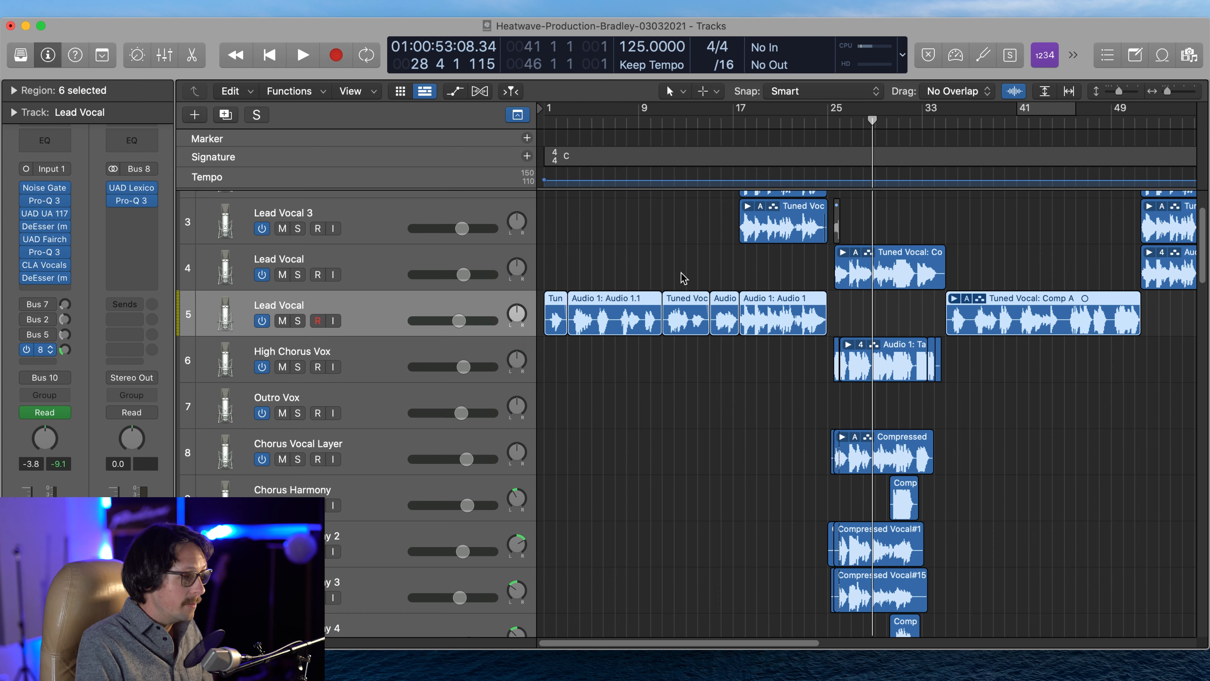
{"action": "left_click", "coordinate": [587, 124]}
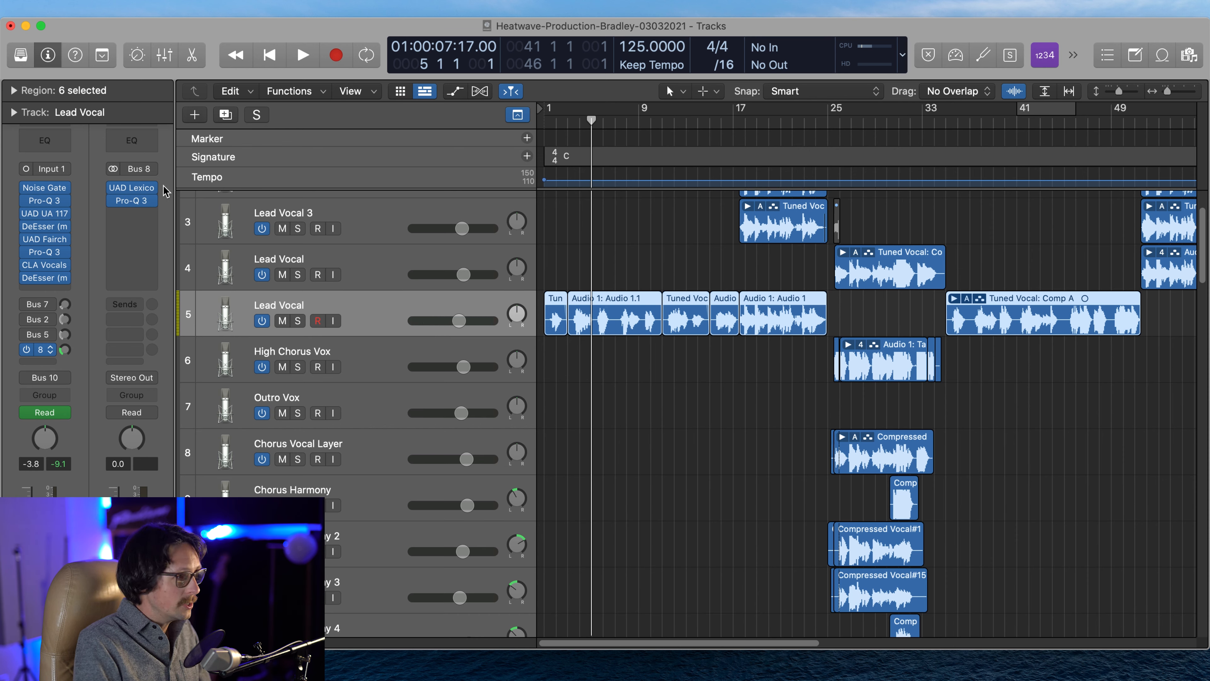
Insert a stereo API-2500 compressor after the Pro-Q 3 on the Bus 8 aux channel
{"action": "left_click", "coordinate": [141, 214]}
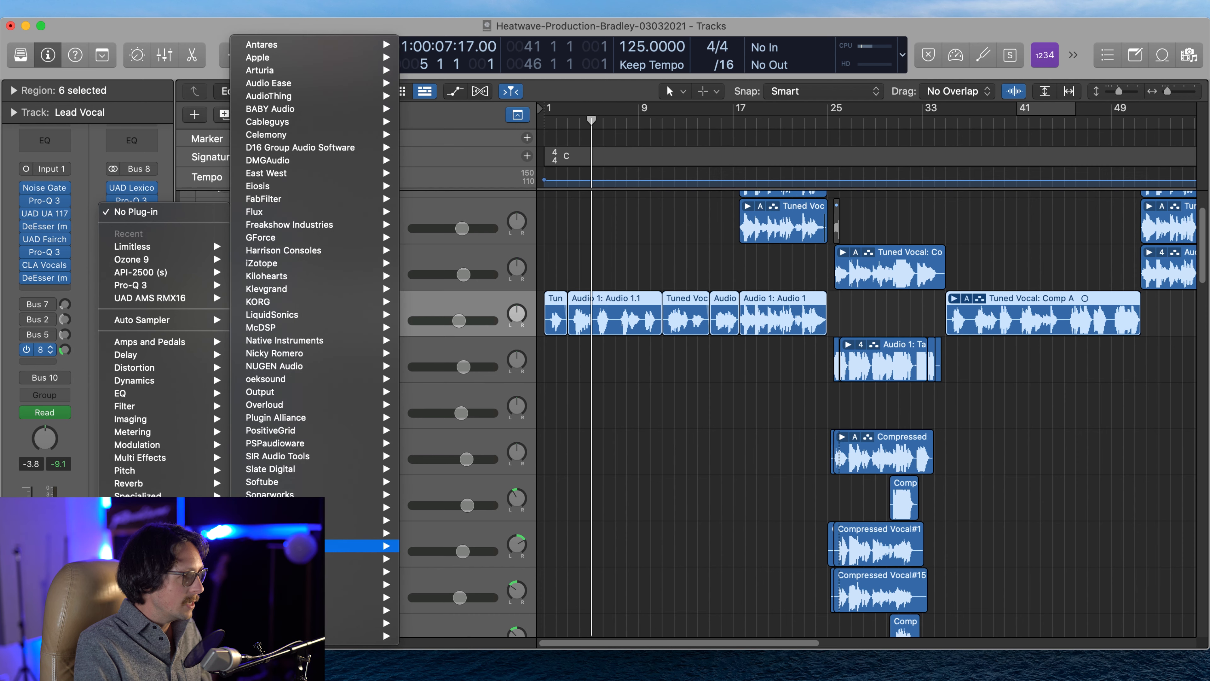
{"action": "left_click", "coordinate": [103, 171]}
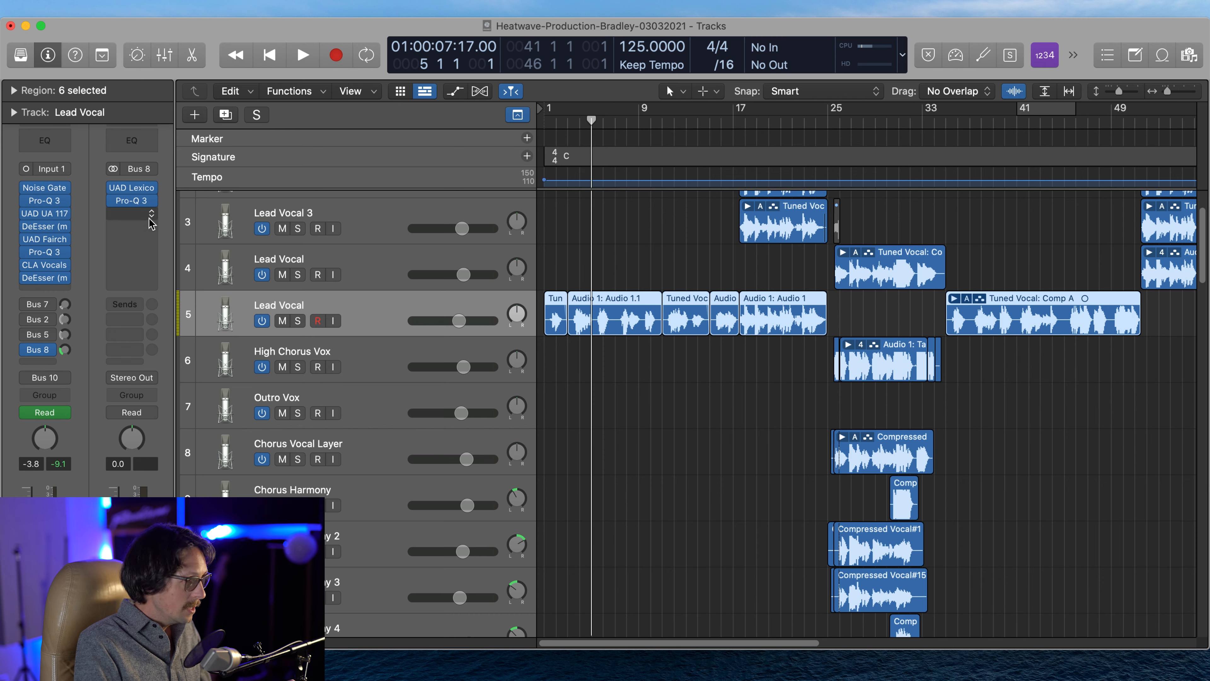
{"action": "left_click", "coordinate": [131, 213]}
{"action": "mouse_move", "coordinate": [198, 275]}
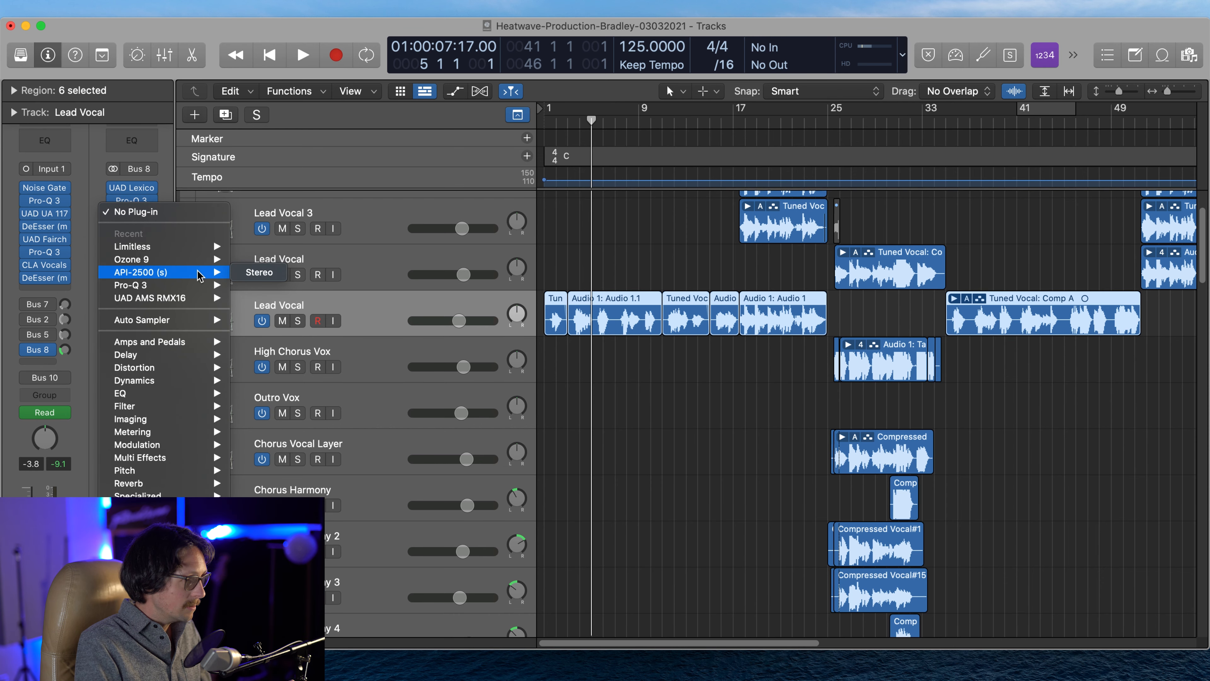
{"action": "left_click", "coordinate": [259, 272]}
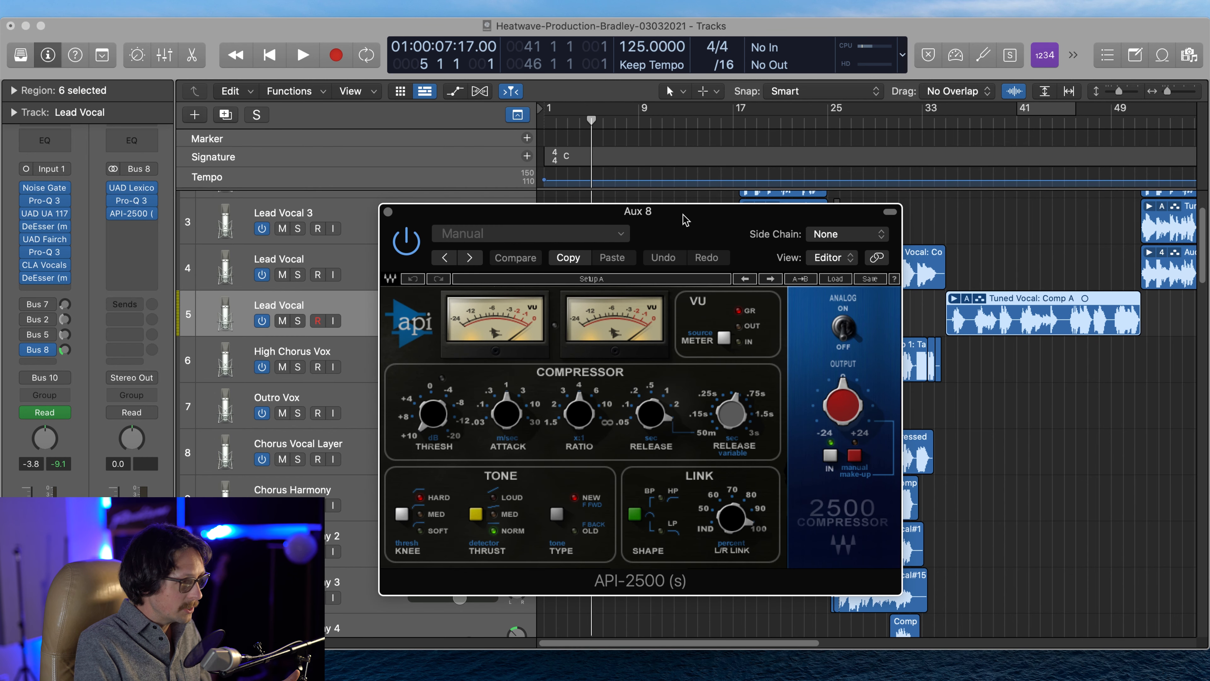
Load the factory preset Pres17: Backing Vox in the API-2500
{"action": "left_click_drag", "start_coordinate": [684, 219], "coordinate": [656, 200]}
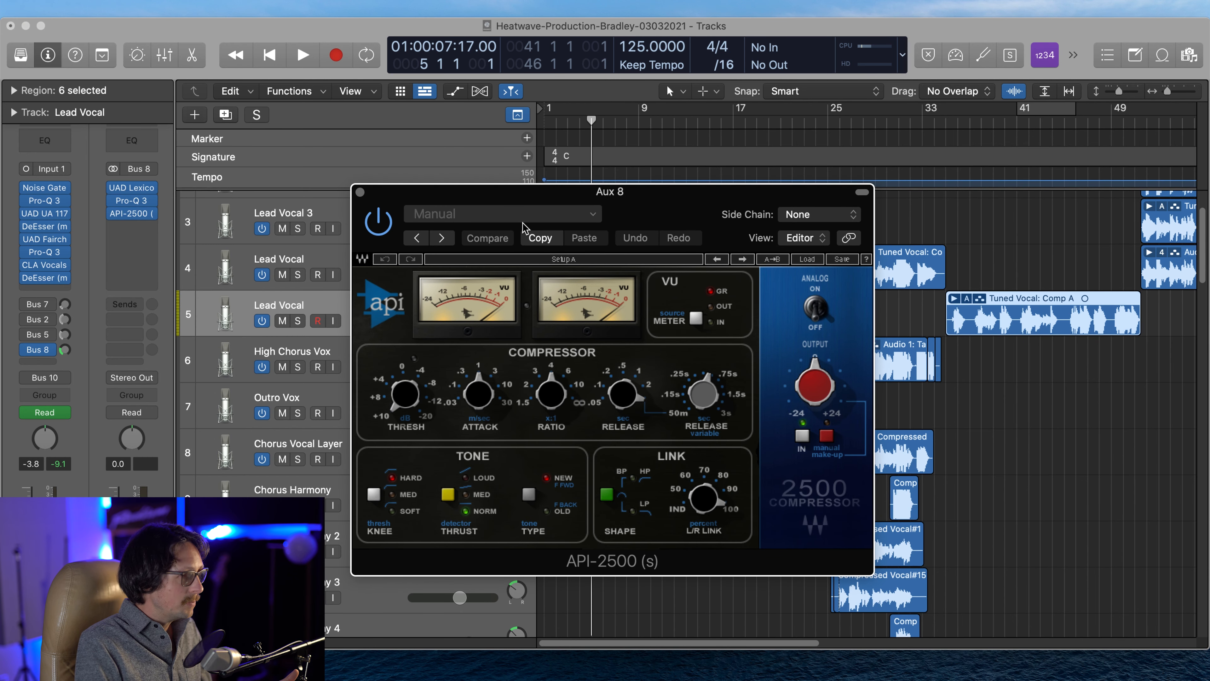
{"action": "left_click", "coordinate": [565, 216]}
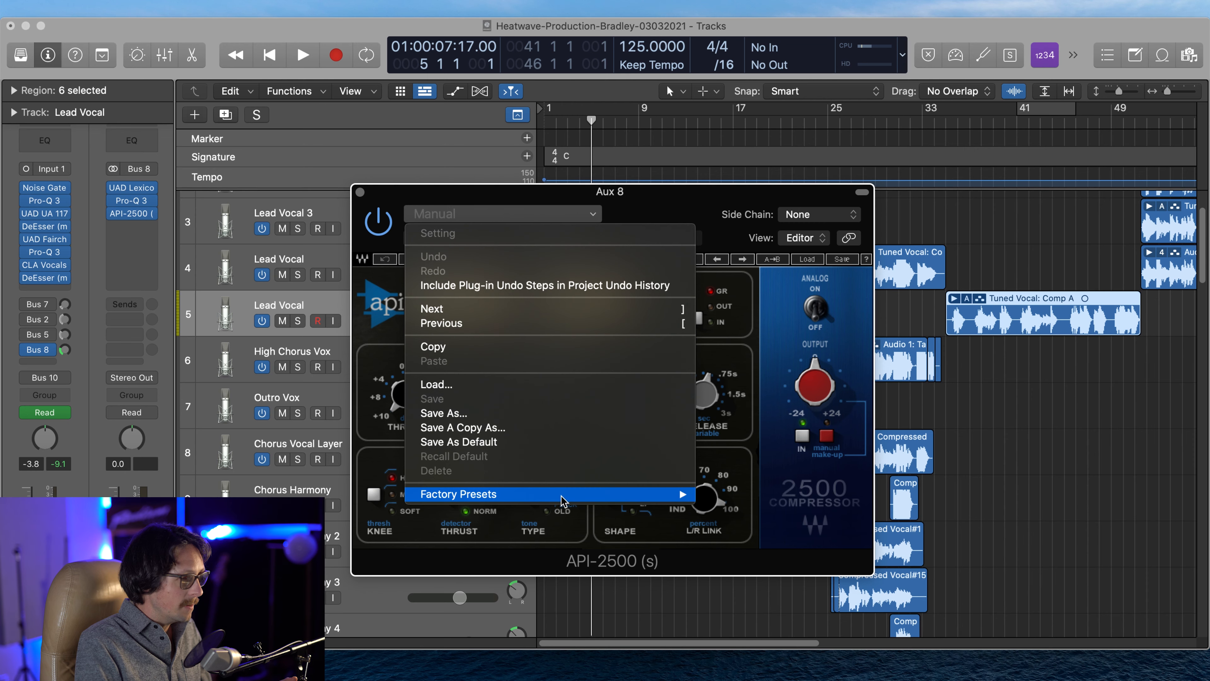
{"action": "mouse_move", "coordinate": [566, 494]}
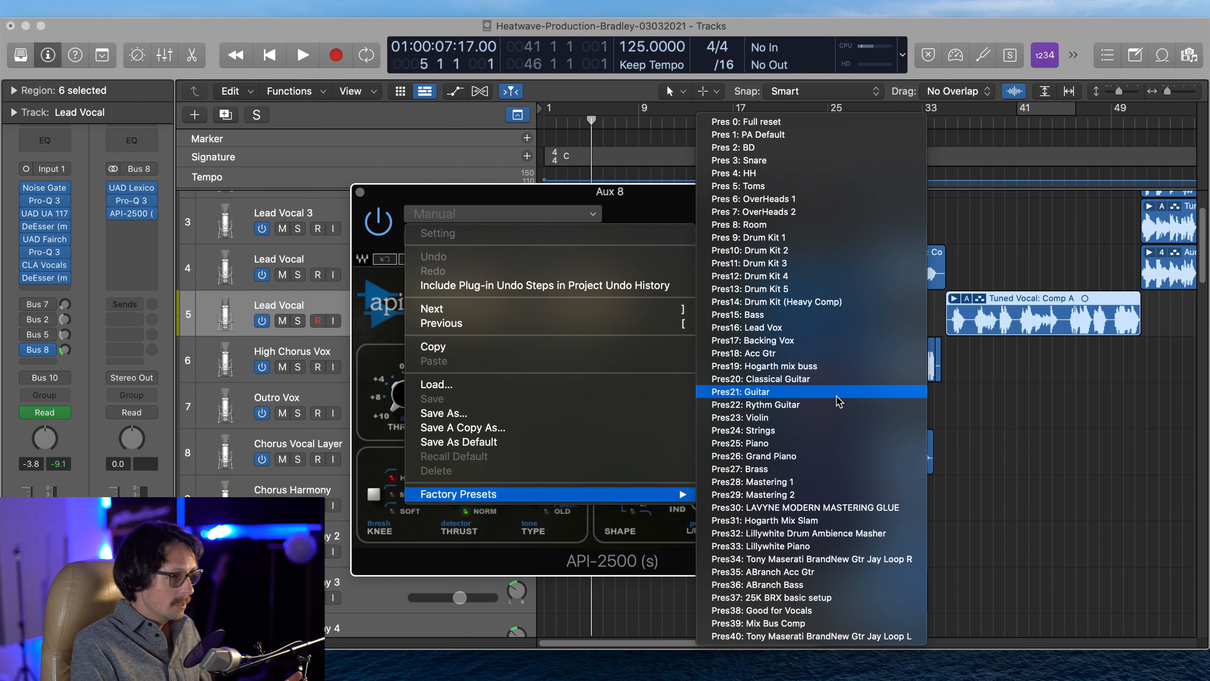
{"action": "left_click", "coordinate": [837, 341]}
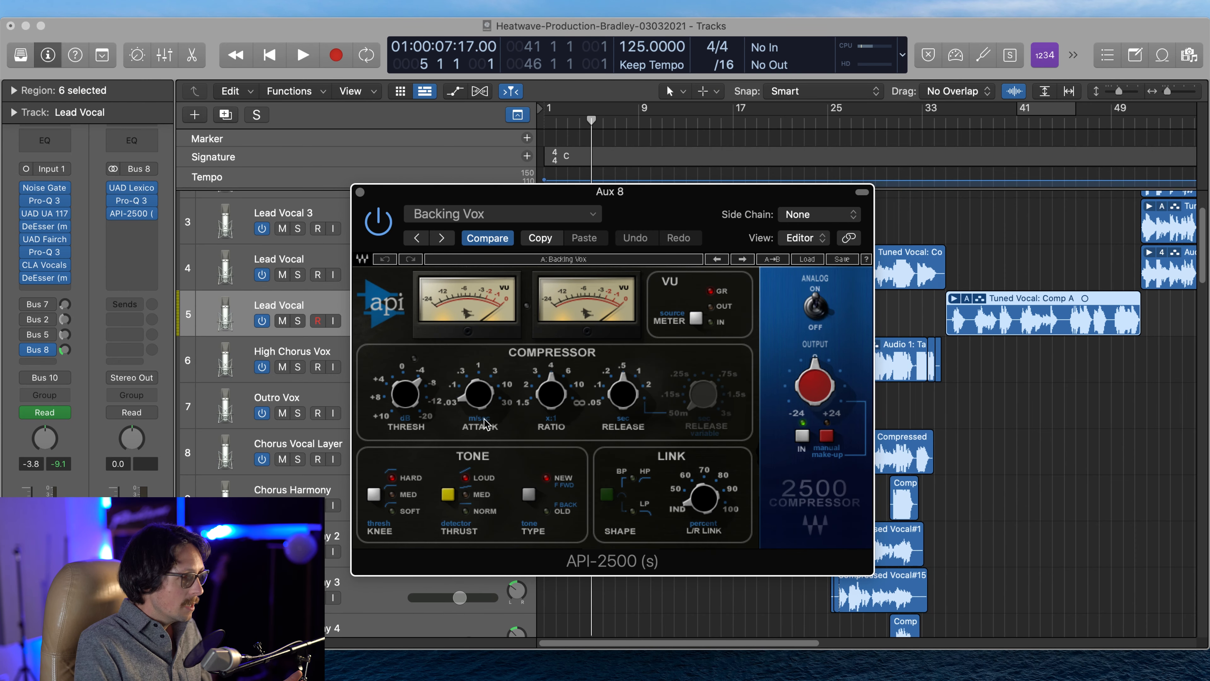
Lower the API-2500's threshold, set its attack to 3 ms and adjust the ratio
{"action": "left_click_drag", "start_coordinate": [411, 402], "coordinate": [403, 355]}
{"action": "left_click_drag", "start_coordinate": [480, 395], "coordinate": [477, 293]}
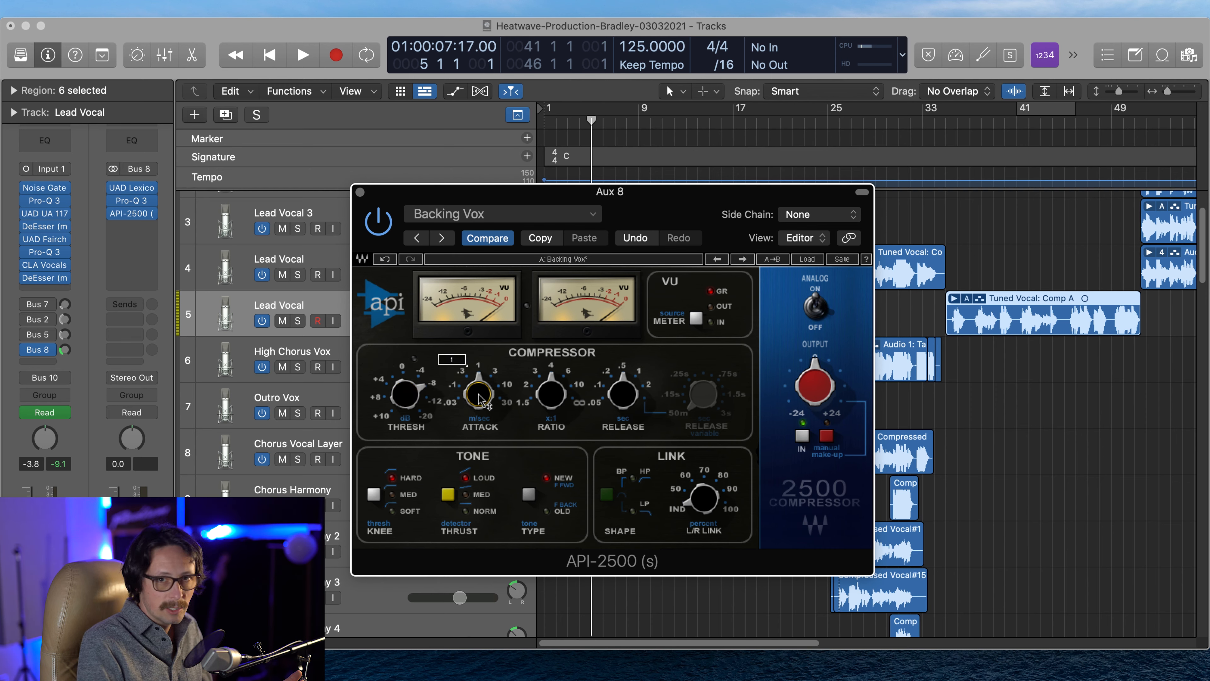
{"action": "left_click_drag", "start_coordinate": [478, 395], "coordinate": [463, 456]}
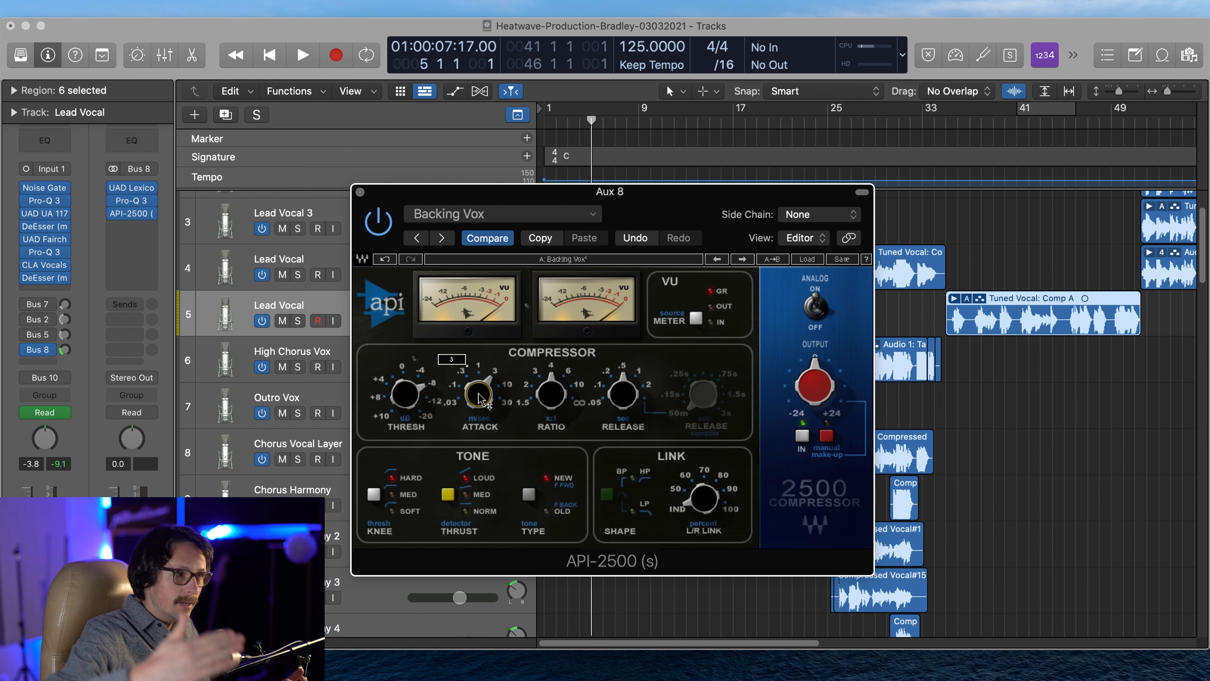
{"action": "left_click_drag", "start_coordinate": [545, 395], "coordinate": [543, 422]}
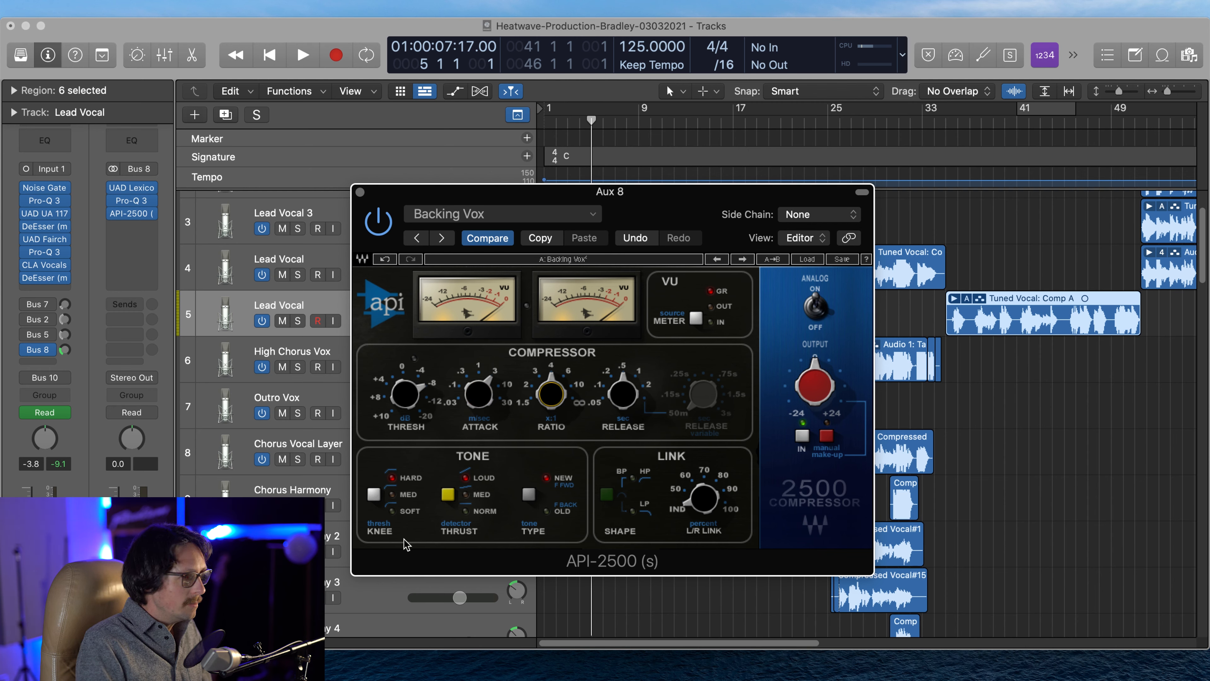
Set the compressor's threshold knee to Soft and its detector thrust to Med
{"action": "left_click", "coordinate": [375, 496]}
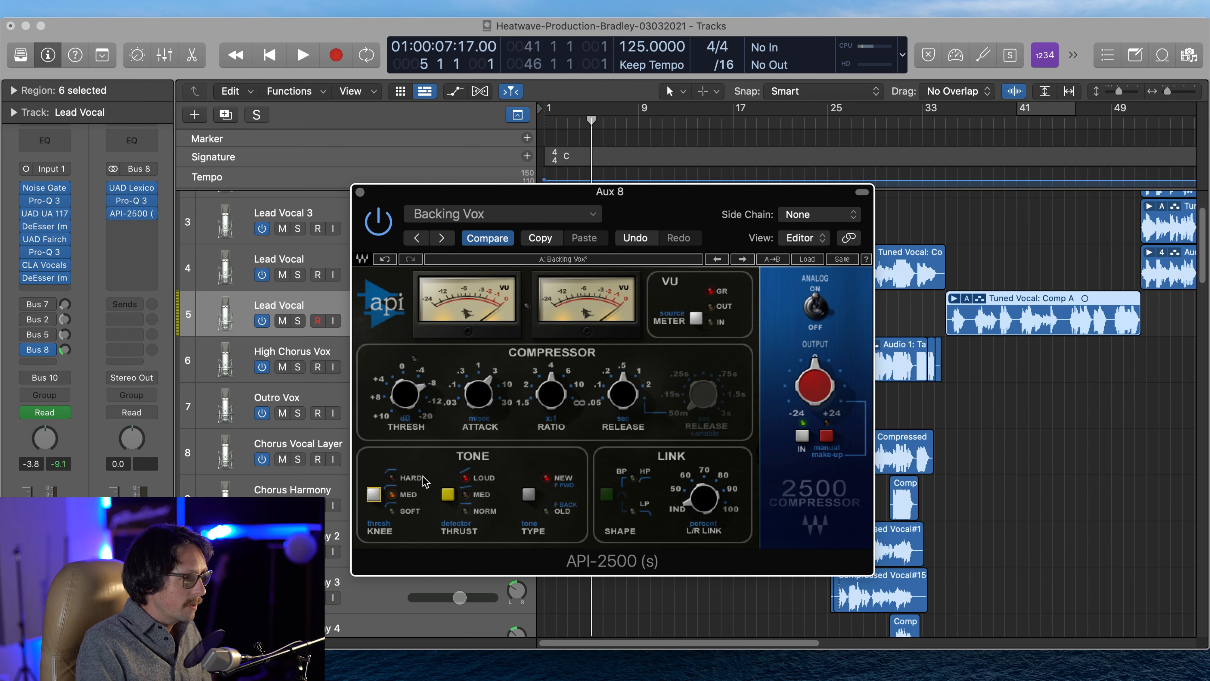
{"action": "left_click", "coordinate": [448, 496]}
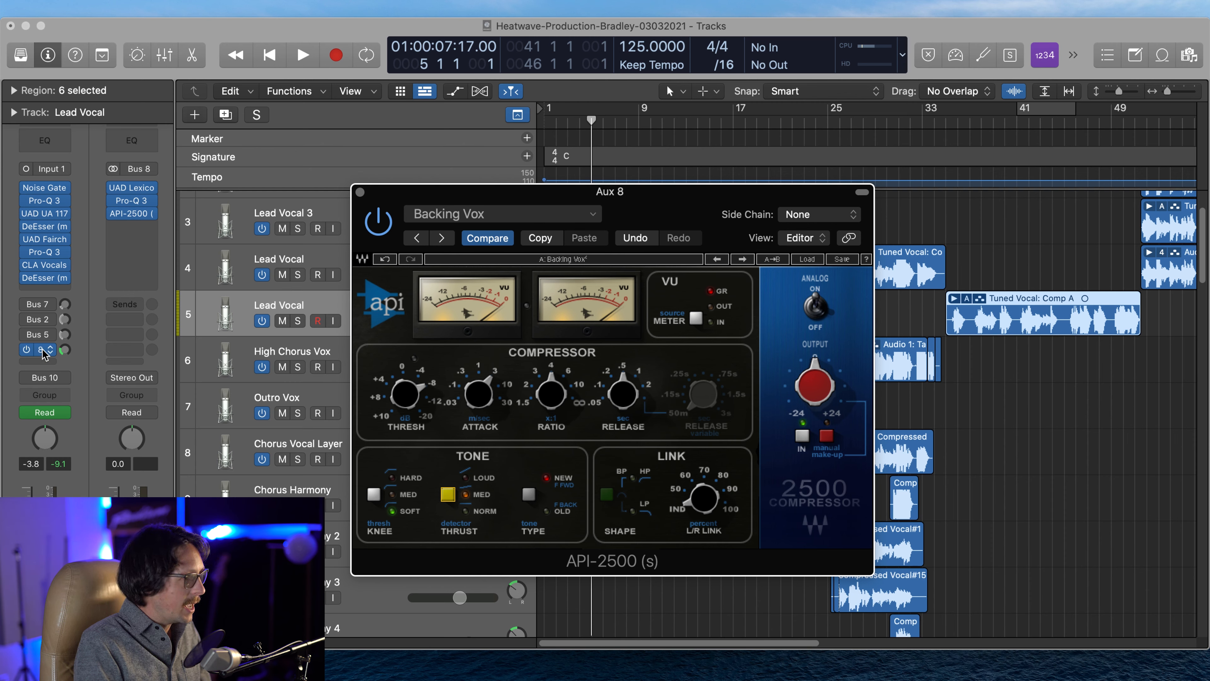
Fine-tune the API-2500's threshold and raise its output while playing the song from bar 5, and close the plug-in after stopping playback
{"action": "left_click_drag", "start_coordinate": [512, 193], "coordinate": [805, 220]}
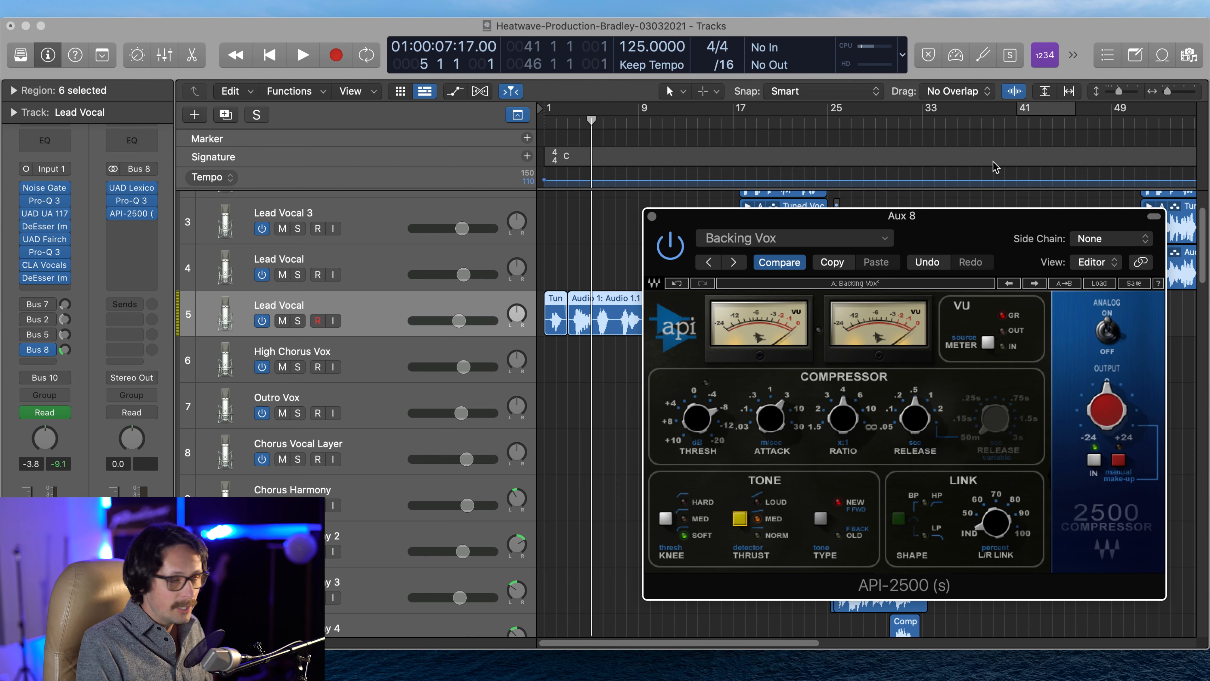
{"action": "left_click", "coordinate": [1058, 204]}
{"action": "key", "text": "space"}
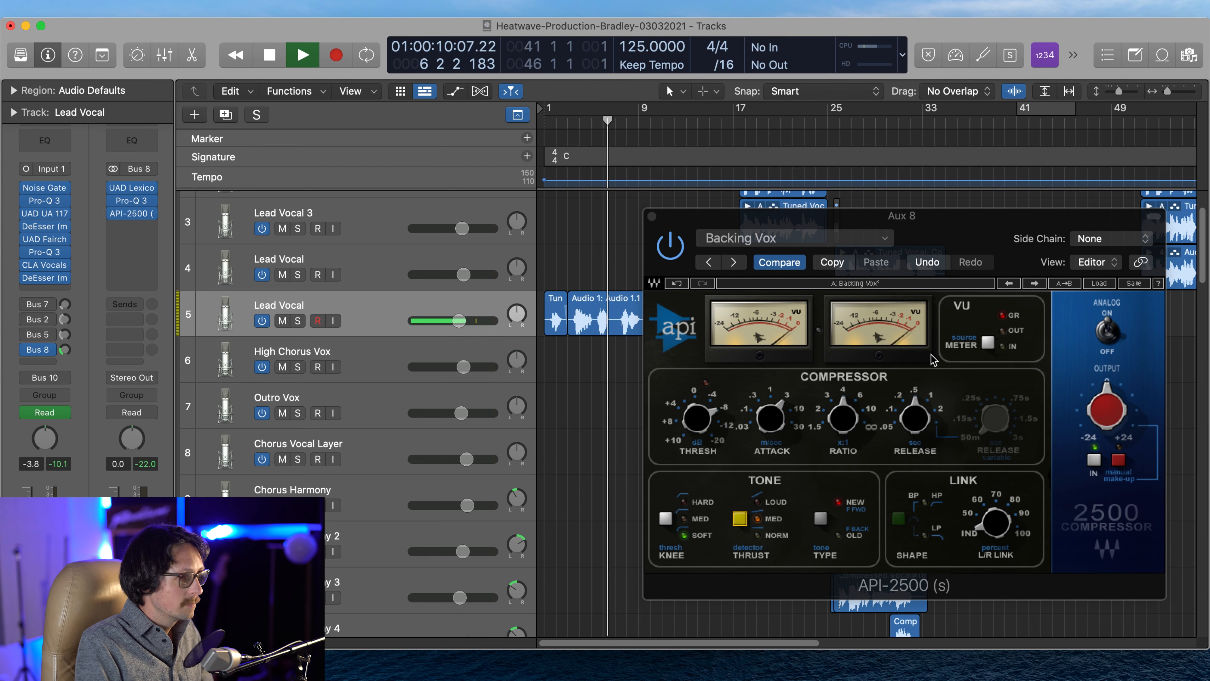
{"action": "left_click", "coordinate": [693, 418]}
{"action": "left_click_drag", "start_coordinate": [694, 419], "coordinate": [689, 344]}
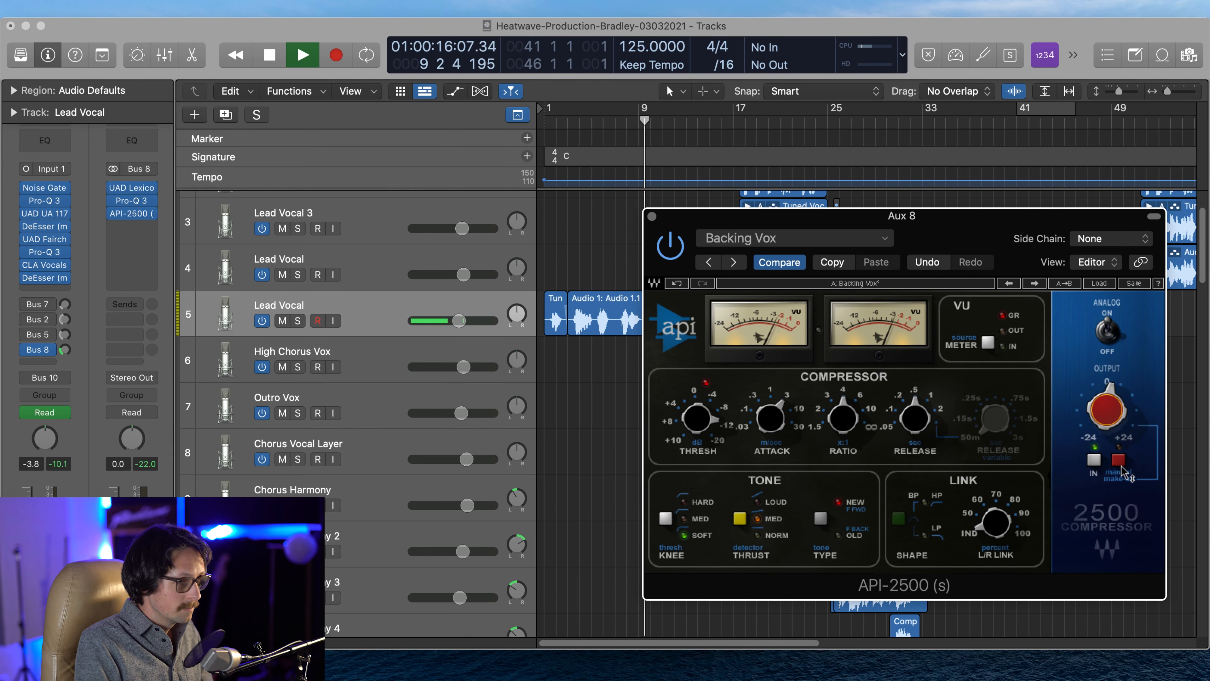
{"action": "left_click_drag", "start_coordinate": [1106, 399], "coordinate": [1108, 340]}
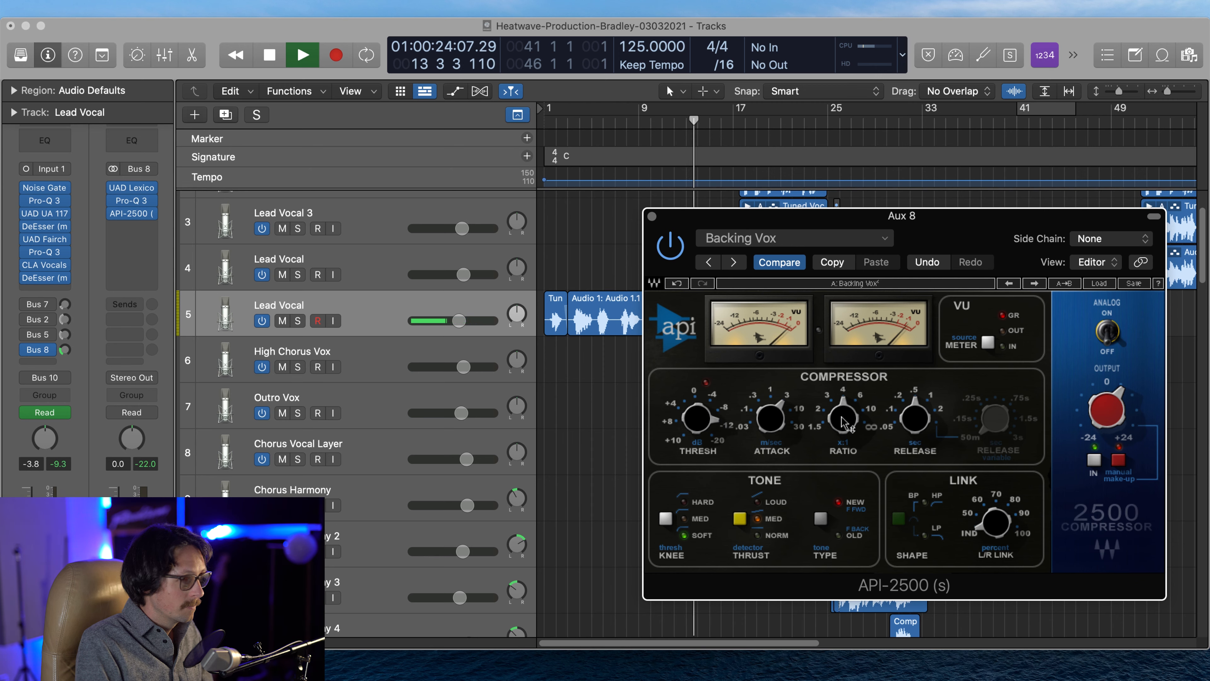
{"action": "key", "text": "space"}
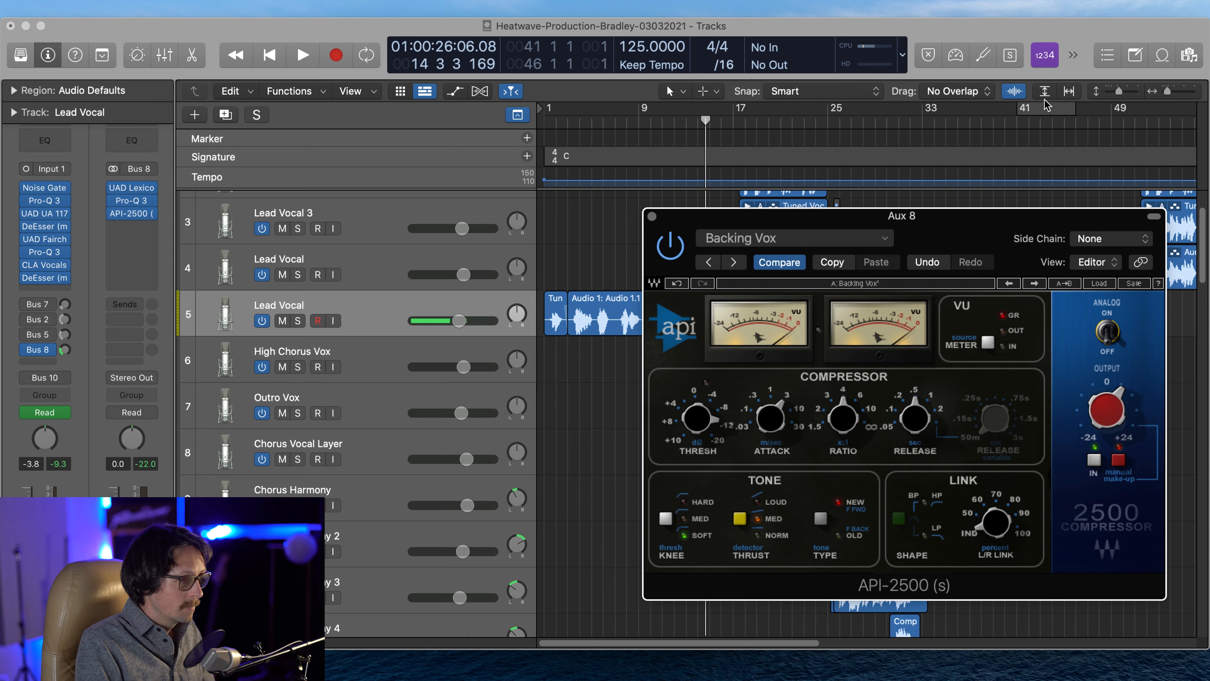
{"action": "left_click", "coordinate": [1043, 103]}
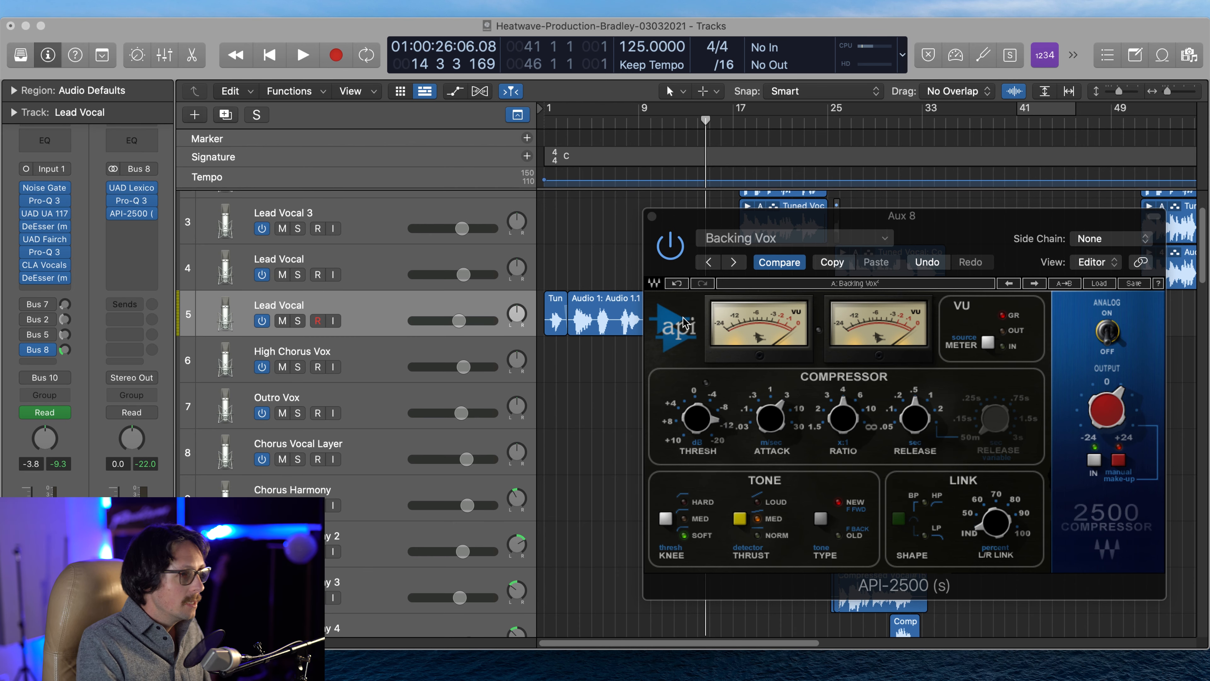
{"action": "left_click", "coordinate": [651, 216]}
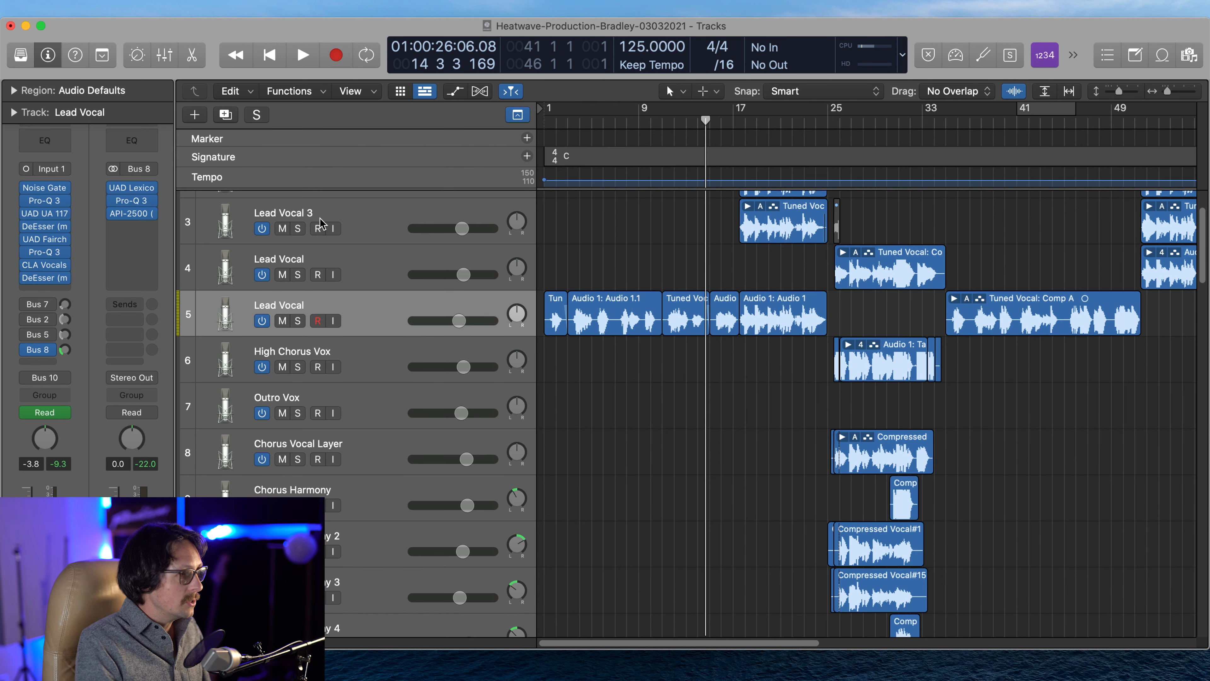
Find the Aux 8 channel strip in the mixer and rename it Vox Verb
{"action": "mouse_move", "coordinate": [110, 218]}
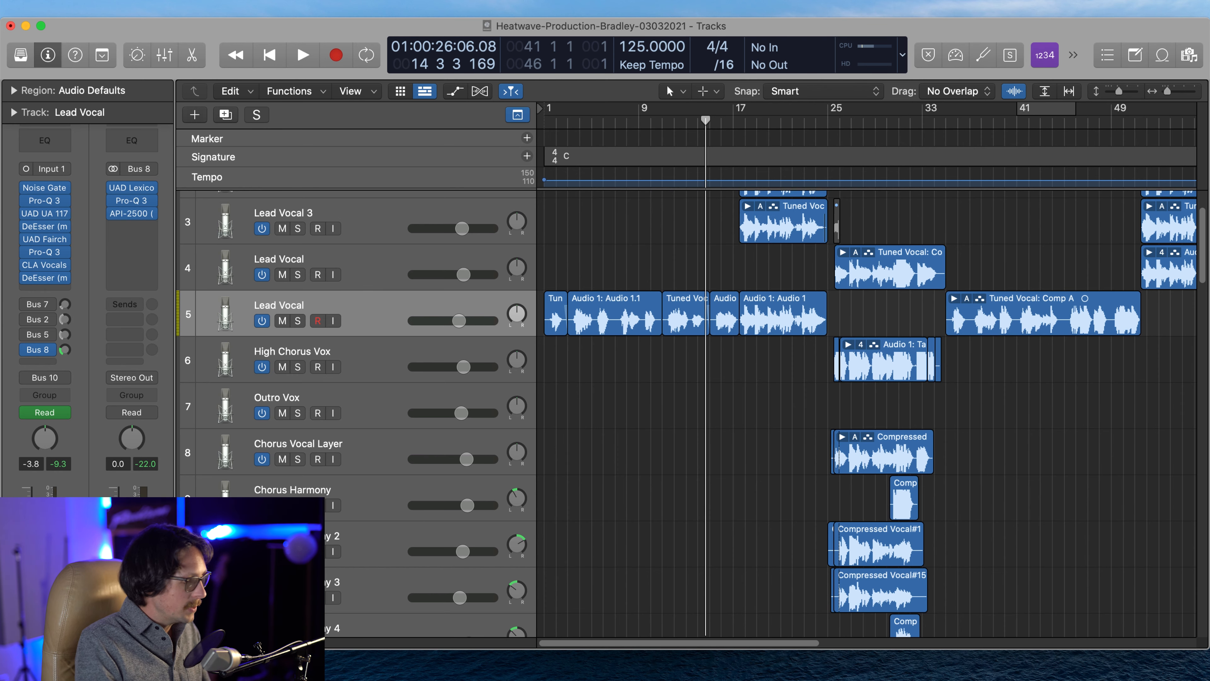
{"action": "key", "text": "x"}
{"action": "scroll", "coordinate": [728, 496], "scroll_direction": "right", "scroll_amount": 15}
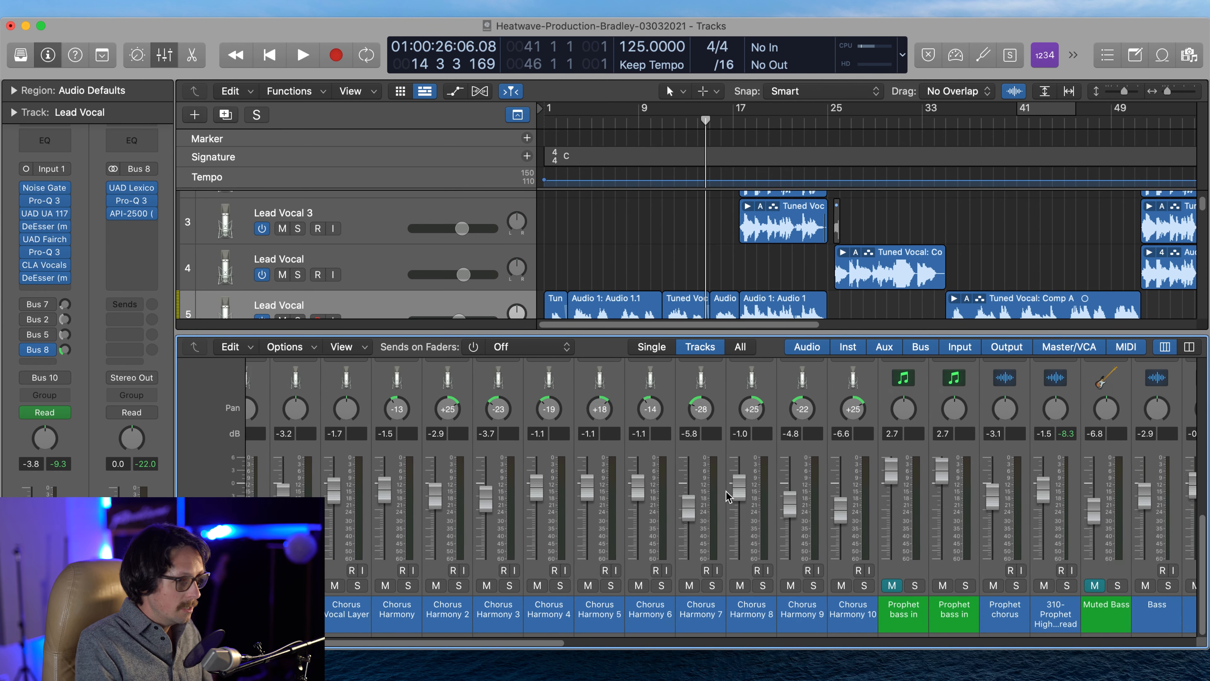
{"action": "scroll", "coordinate": [728, 496], "scroll_direction": "right", "scroll_amount": 10}
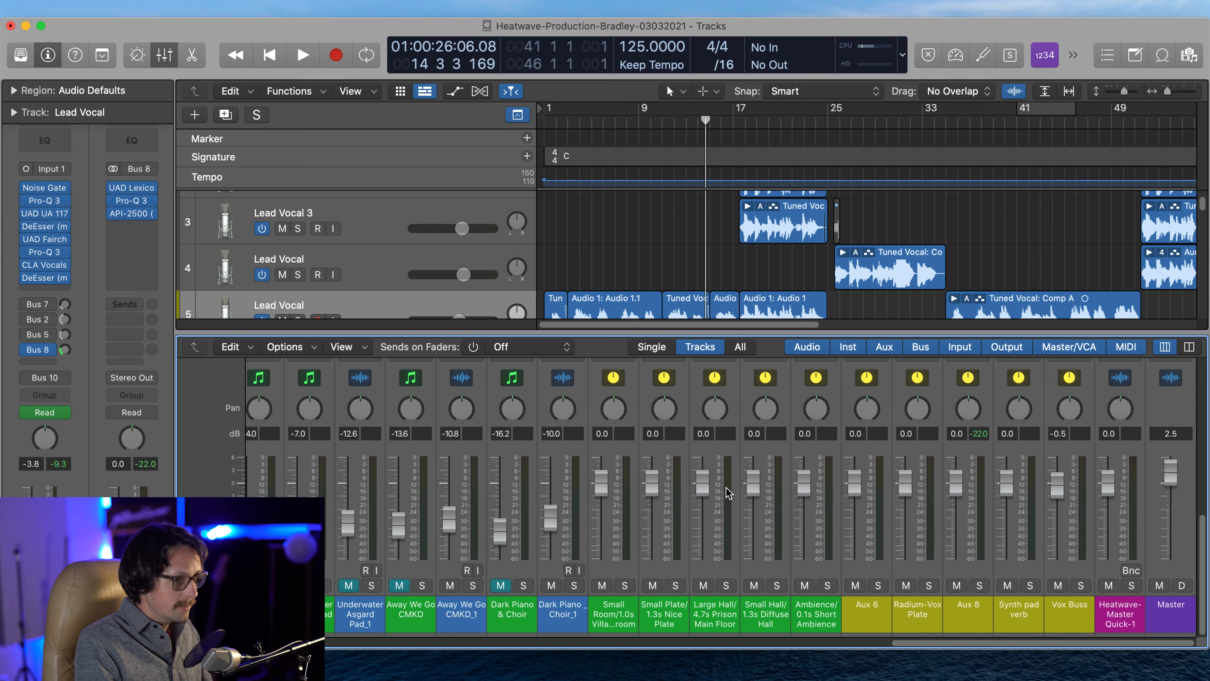
{"action": "left_click", "coordinate": [1082, 612]}
{"action": "left_click", "coordinate": [959, 617]}
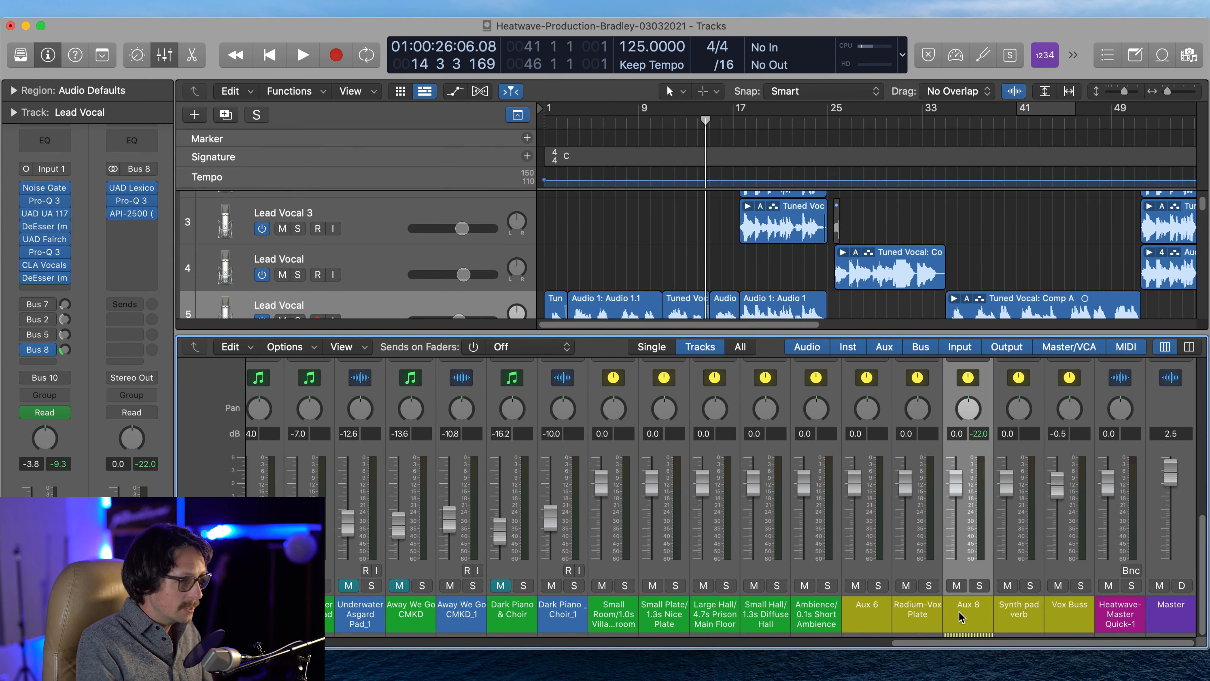
{"action": "double_click", "coordinate": [961, 615]}
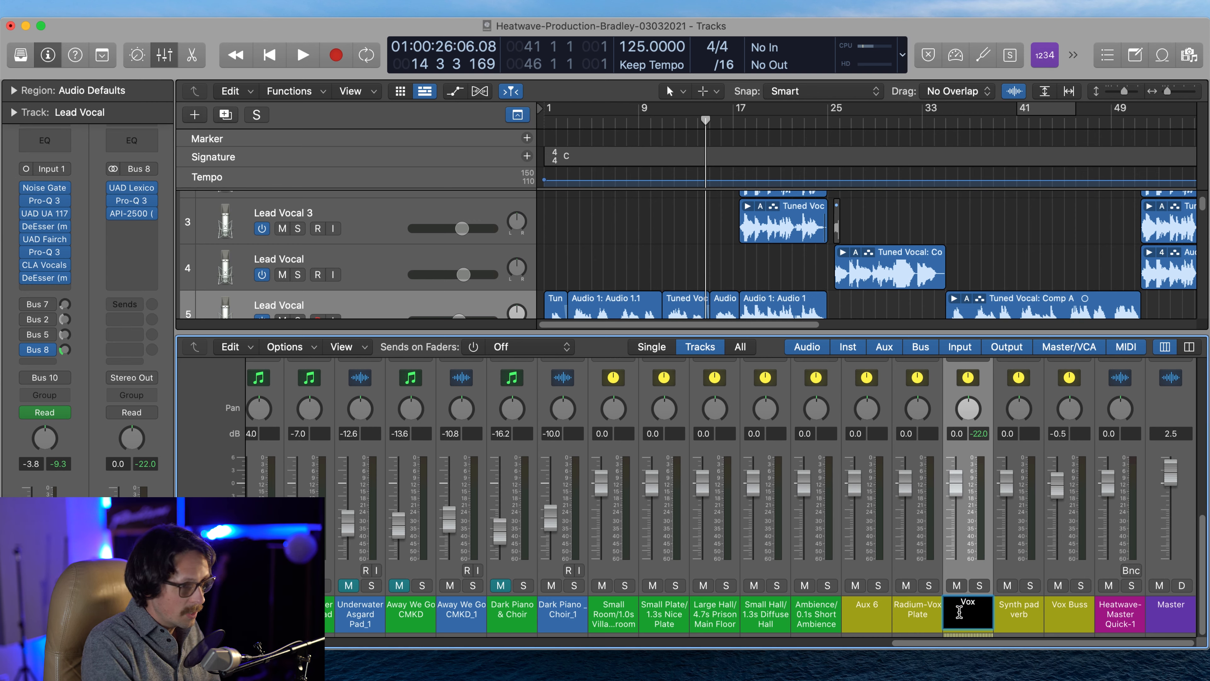
{"action": "type", "text": "Vox Verb"}
{"action": "key", "text": "Return"}
Create an arrangement track for the Vox Verb channel strip and close the mixer
{"action": "right_click", "coordinate": [963, 618]}
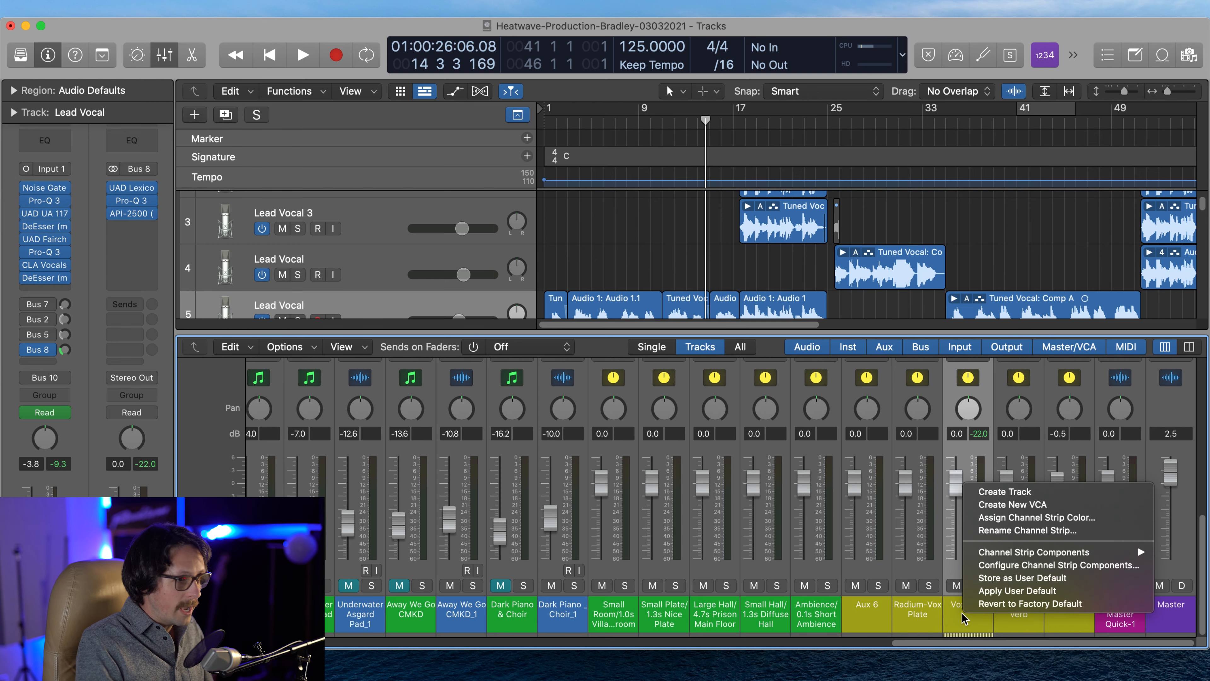
{"action": "left_click", "coordinate": [1007, 491]}
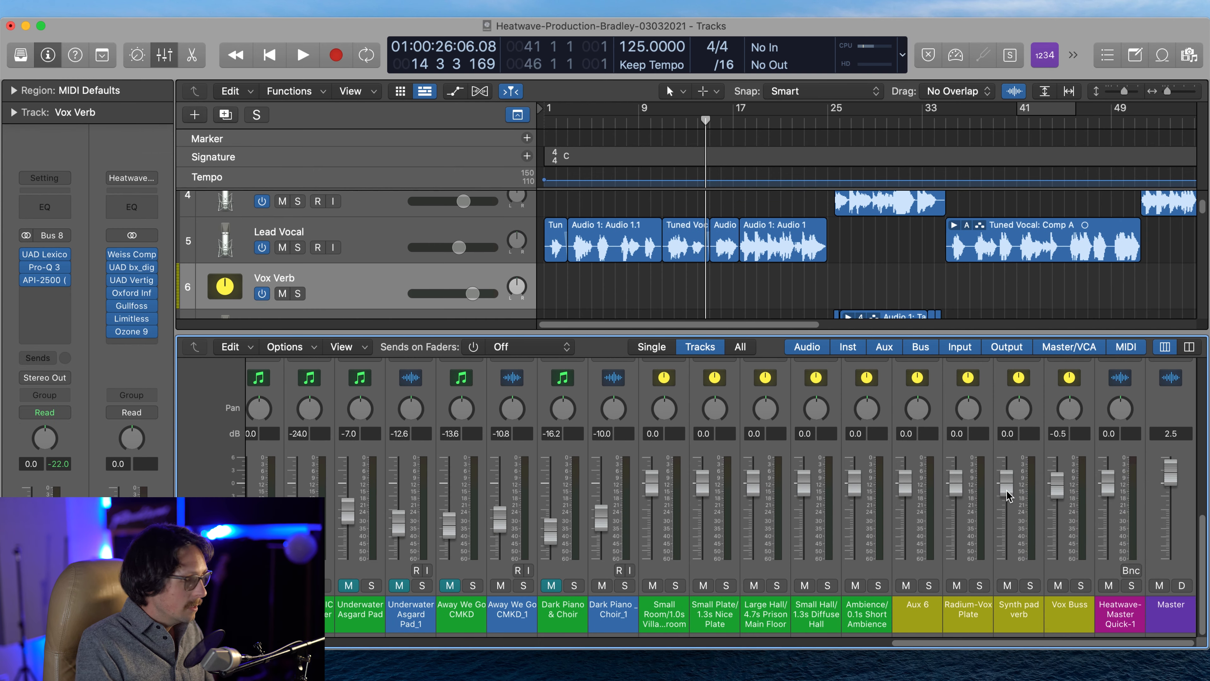
{"action": "key", "text": "x"}
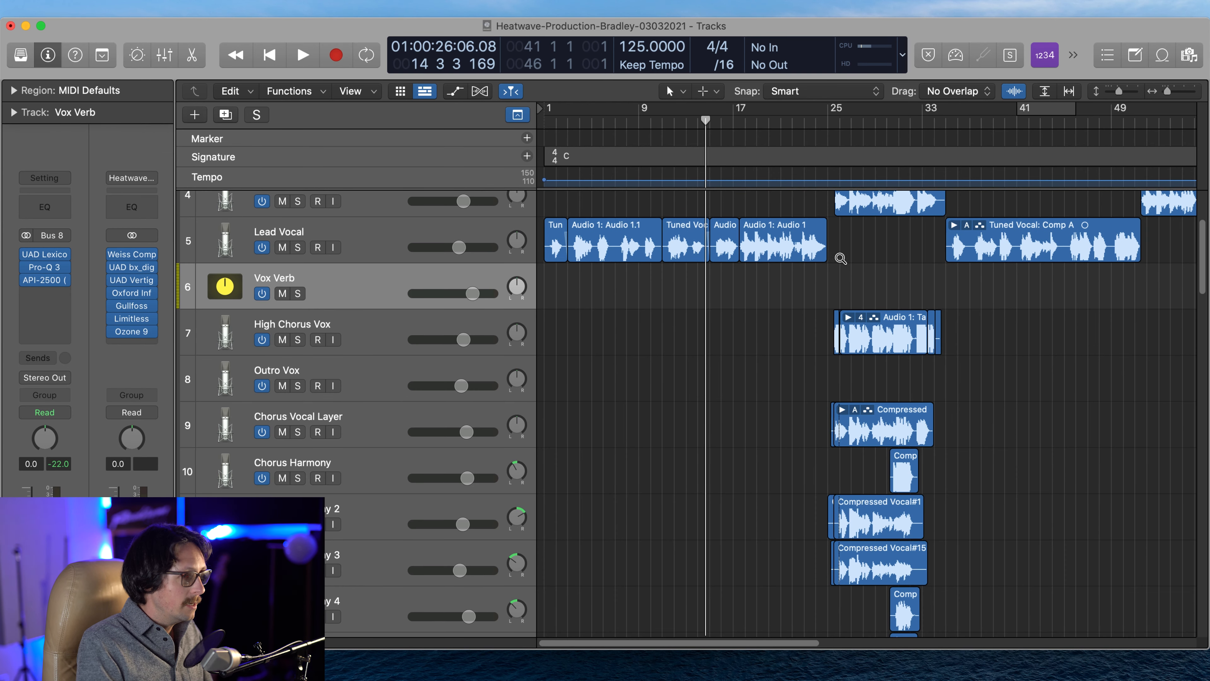
Show track automation and look through the API-2500 parameters available for automation on the Vox Verb track
{"action": "left_click_drag", "start_coordinate": [841, 258], "coordinate": [523, 341]}
{"action": "scroll", "coordinate": [795, 446], "scroll_direction": "up", "scroll_amount": 3}
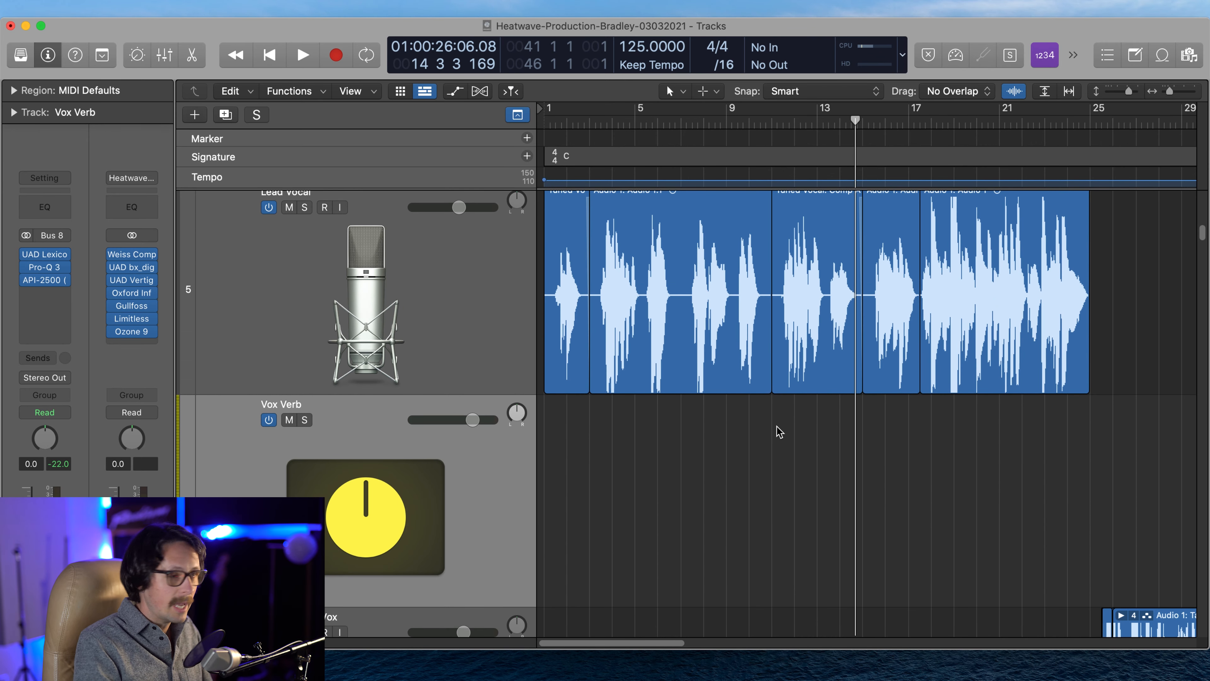
{"action": "key", "text": "super+Left"}
{"action": "key", "text": "super+Up"}
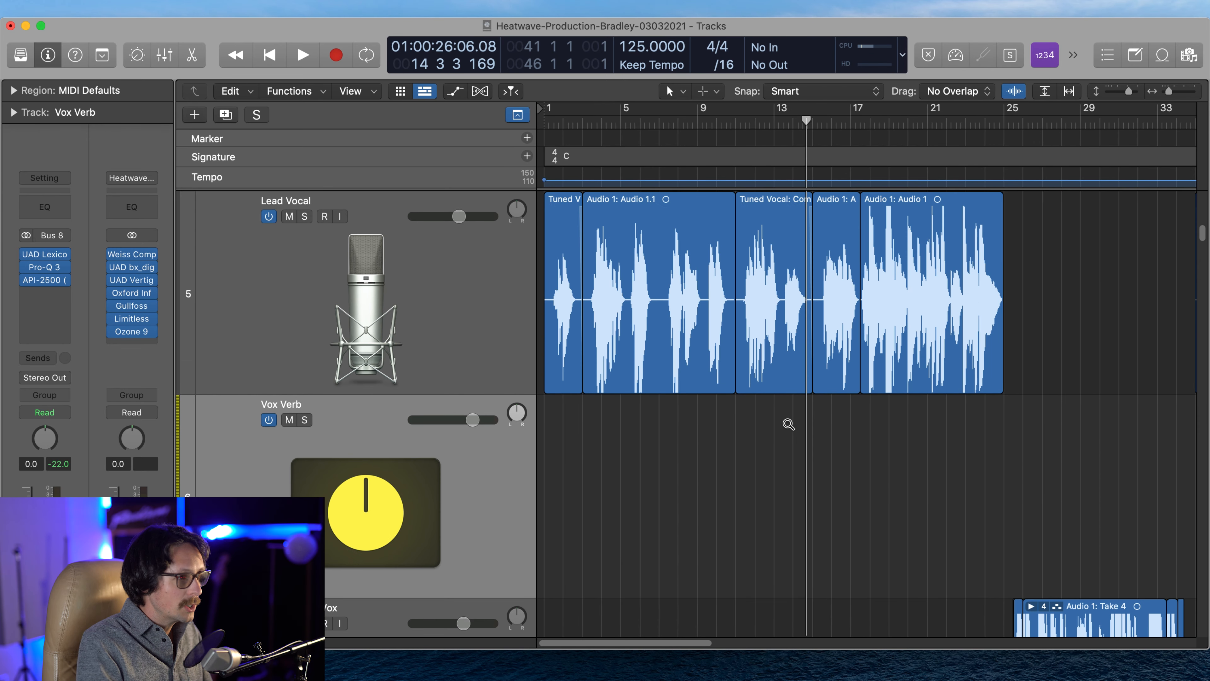
{"action": "scroll", "coordinate": [789, 424], "scroll_direction": "down", "scroll_amount": 2}
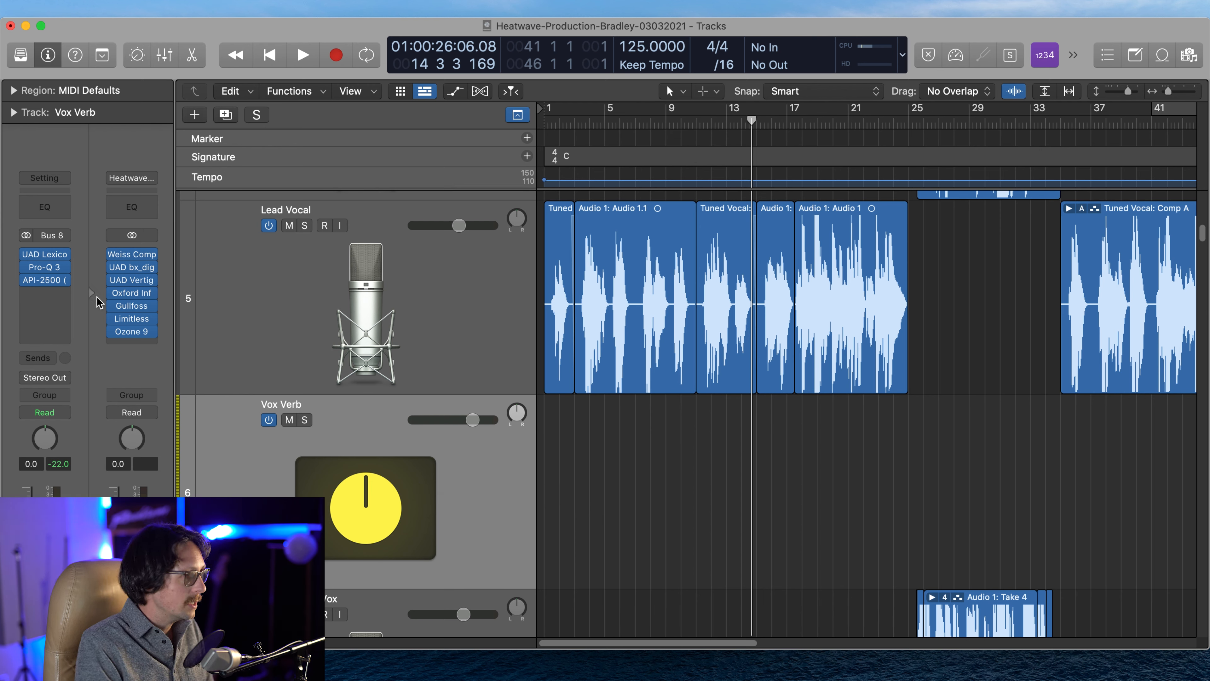
{"action": "mouse_move", "coordinate": [48, 282]}
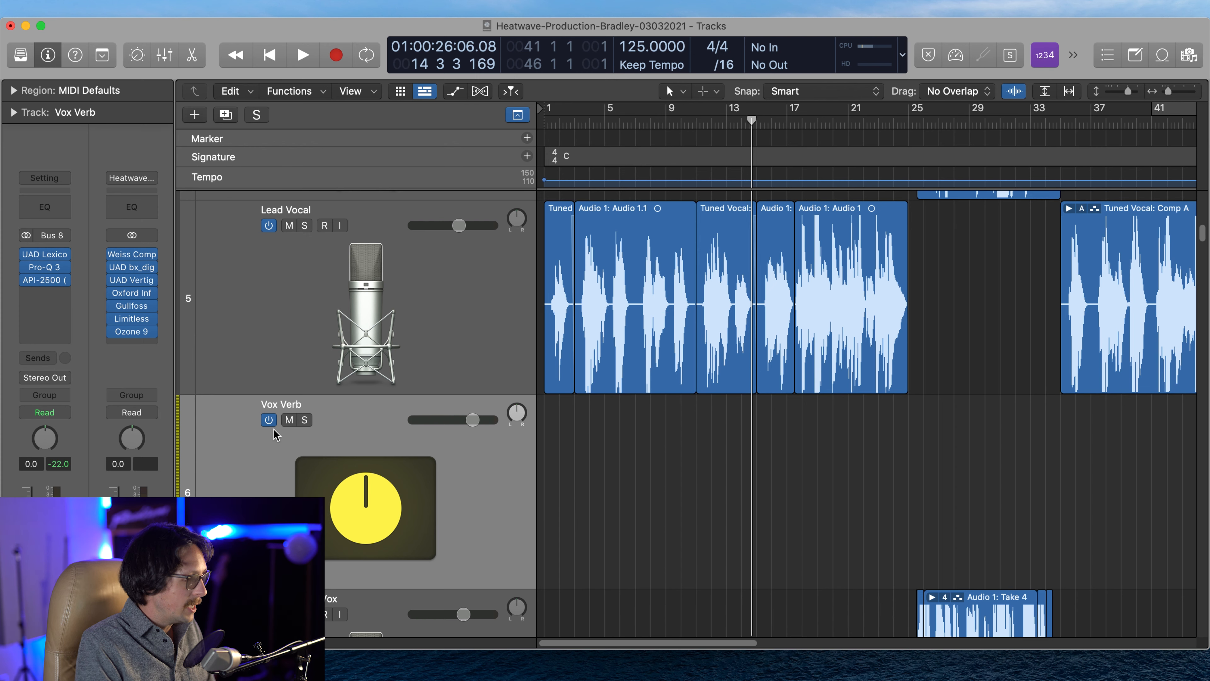
{"action": "key", "text": "a"}
{"action": "left_click", "coordinate": [372, 440]}
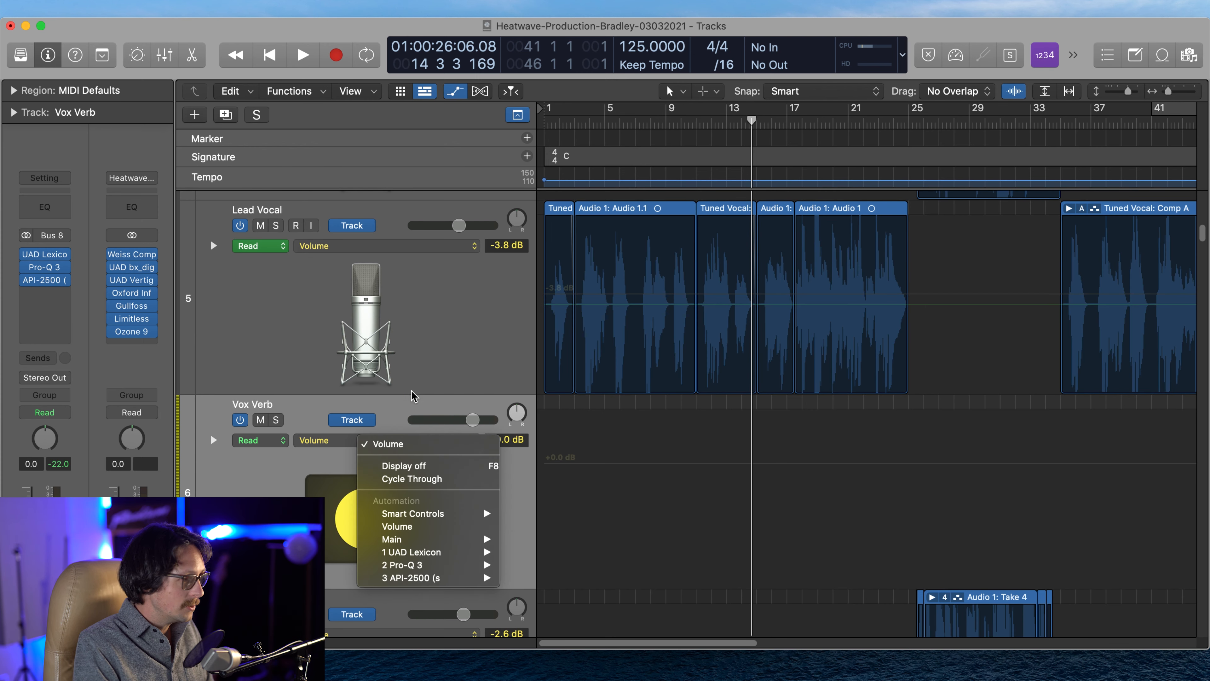
{"action": "mouse_move", "coordinate": [435, 581]}
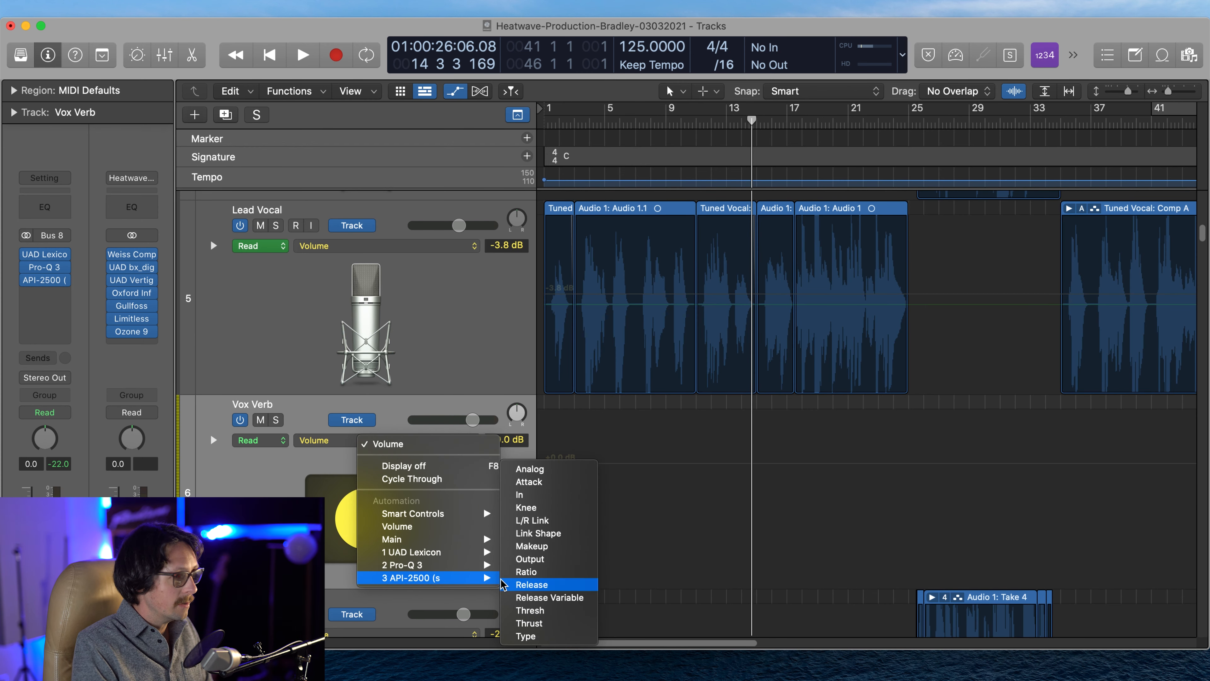
{"action": "left_click", "coordinate": [442, 589]}
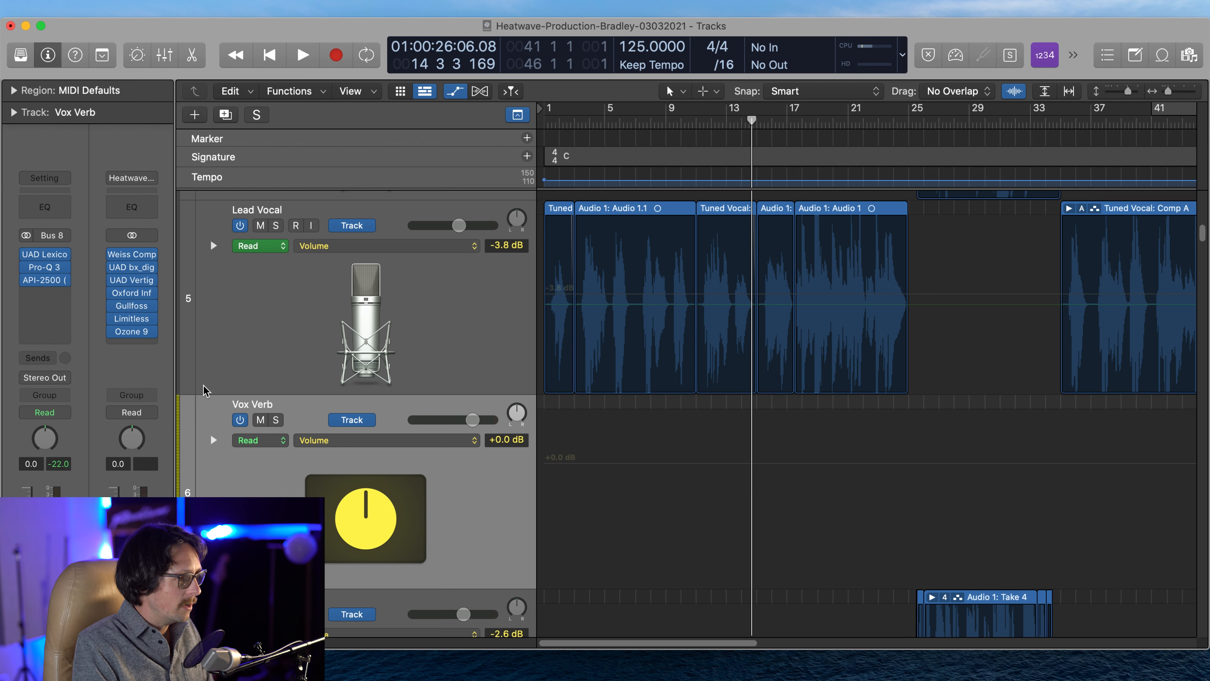
Record API-2500 bypass automation on Vox Verb in Touch mode, switching the plug-in off and on during playback, and set the track back to Read
{"action": "key", "text": "Return"}
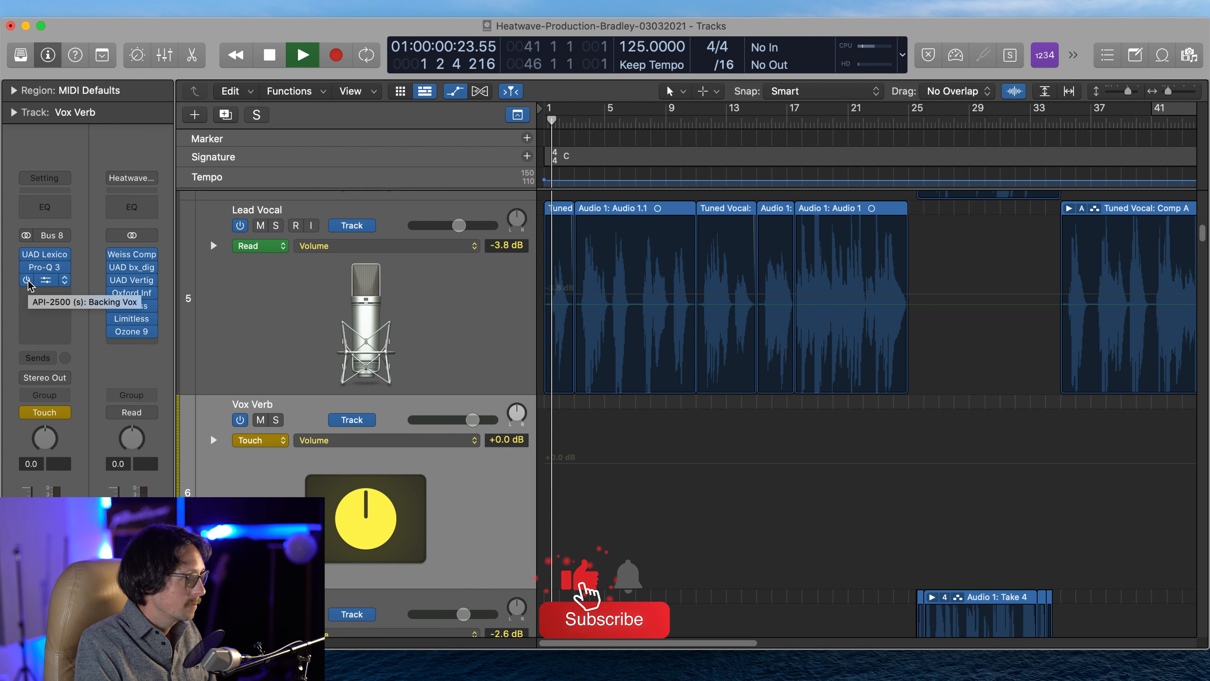
{"action": "left_click", "coordinate": [27, 281]}
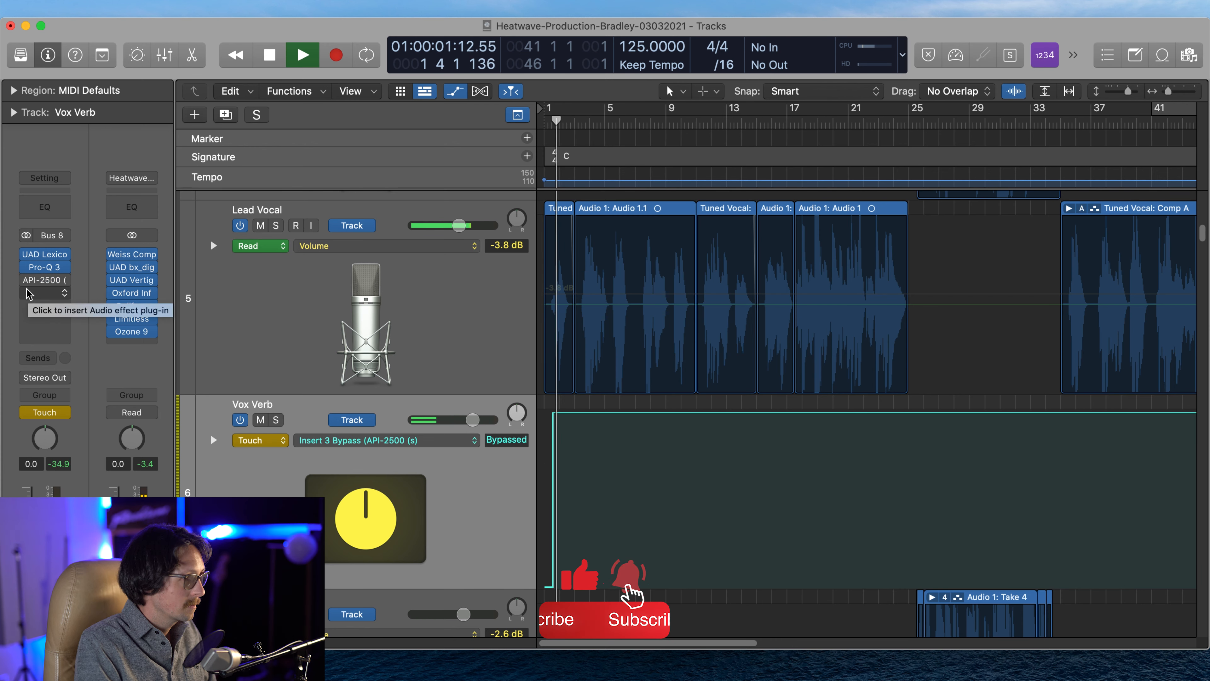
{"action": "left_click", "coordinate": [28, 280]}
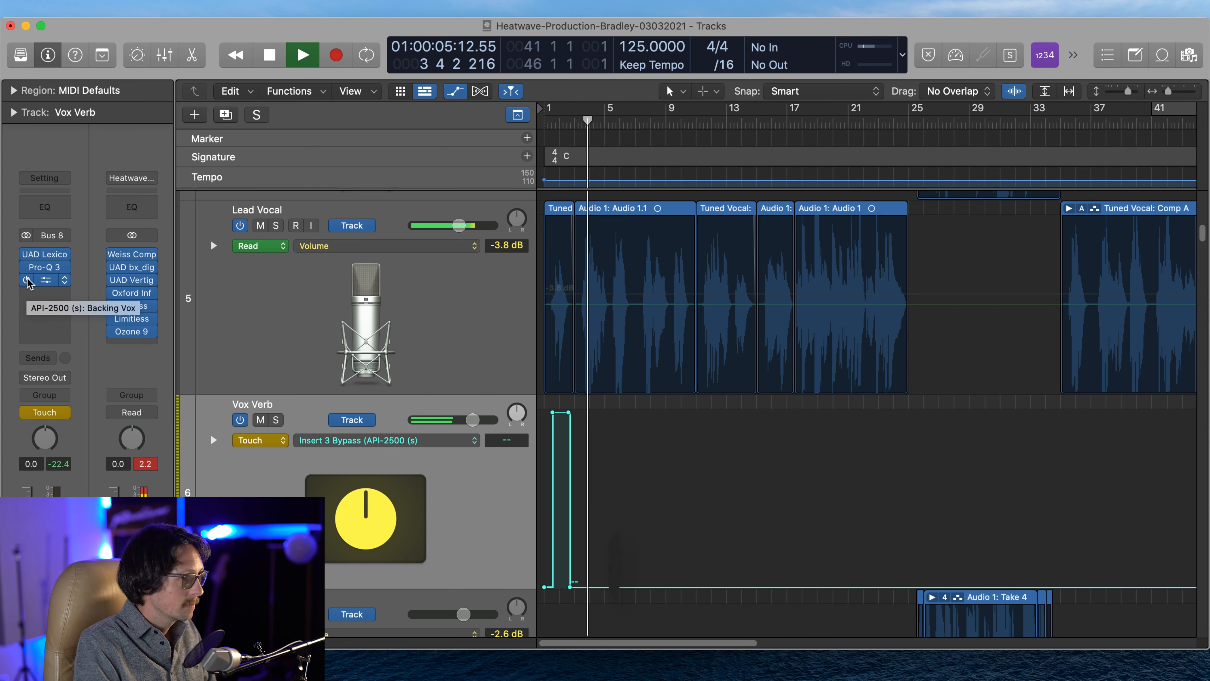
{"action": "left_click", "coordinate": [28, 281]}
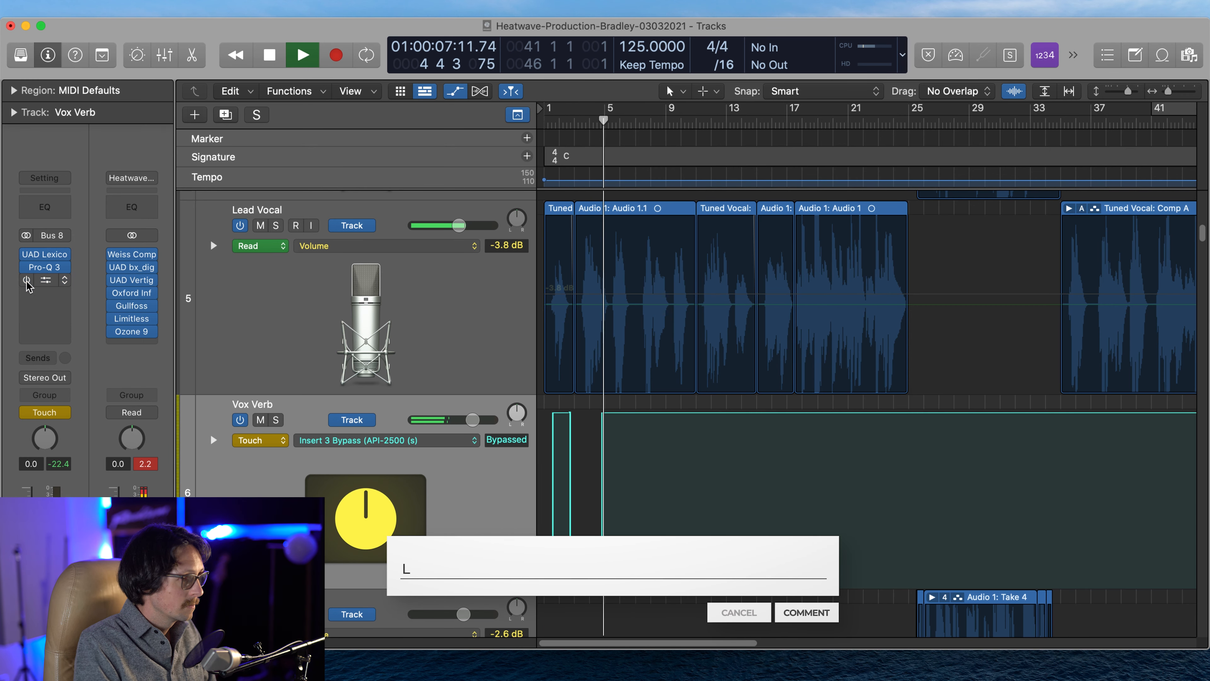
{"action": "left_click", "coordinate": [27, 281]}
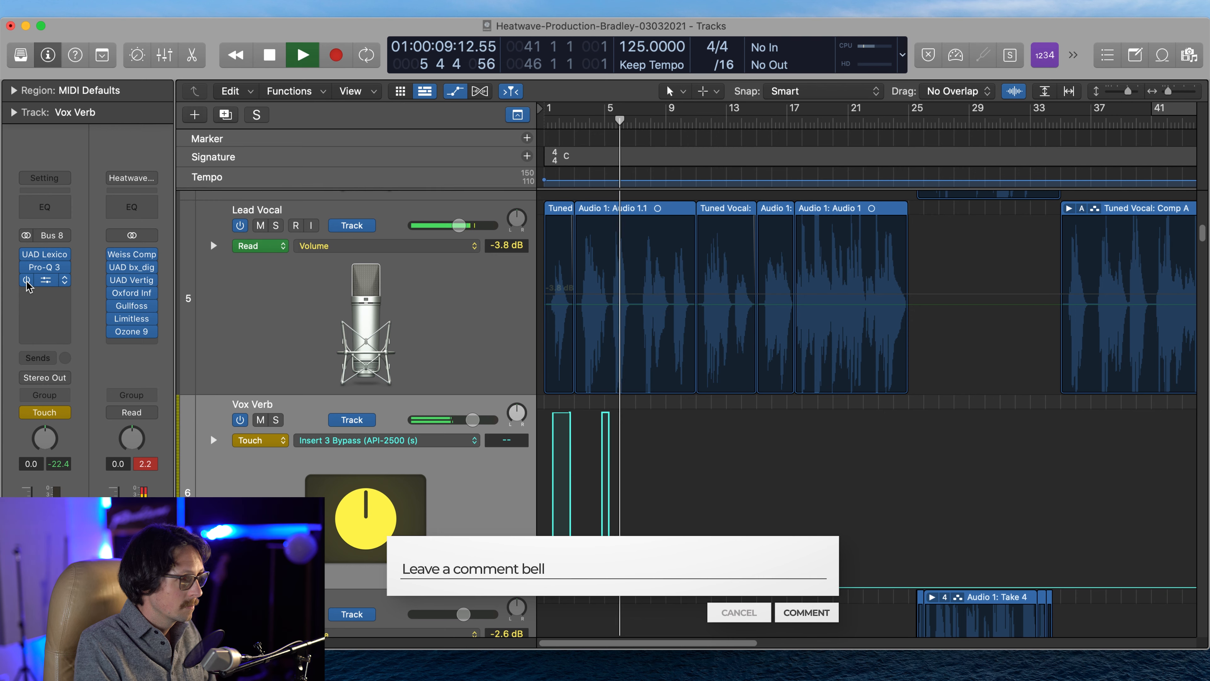
{"action": "left_click", "coordinate": [27, 280]}
{"action": "left_click", "coordinate": [27, 280]}
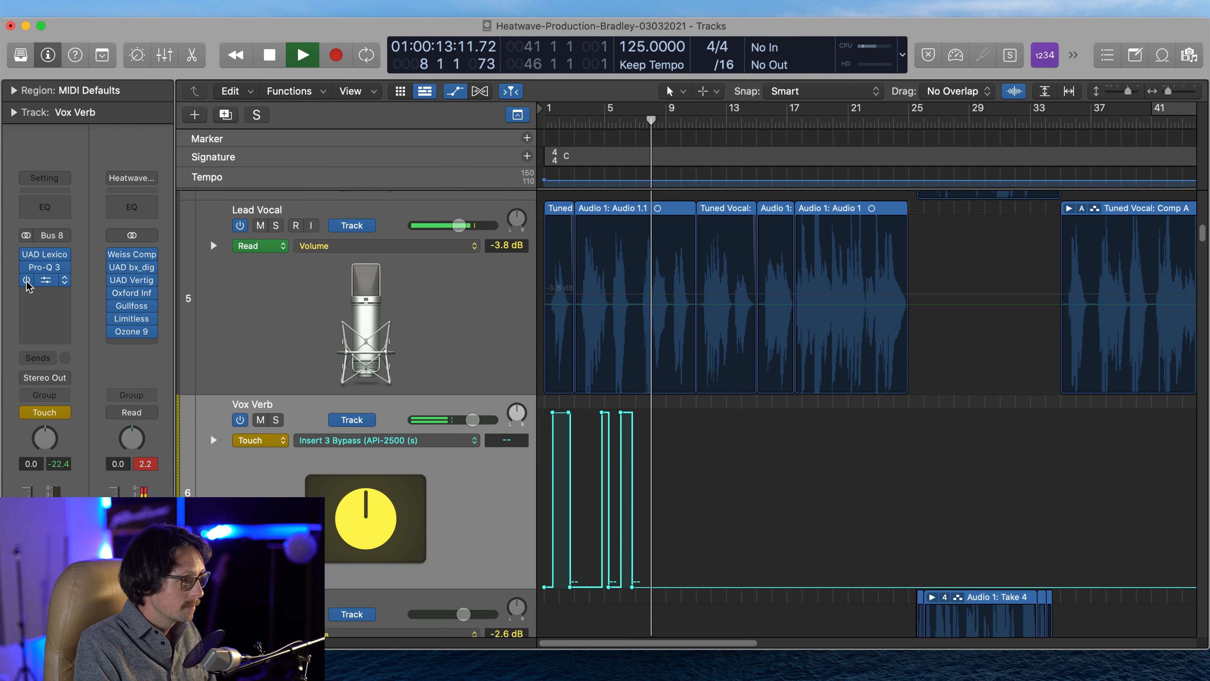
{"action": "left_click", "coordinate": [27, 280]}
{"action": "left_click", "coordinate": [27, 281]}
{"action": "key", "text": "space"}
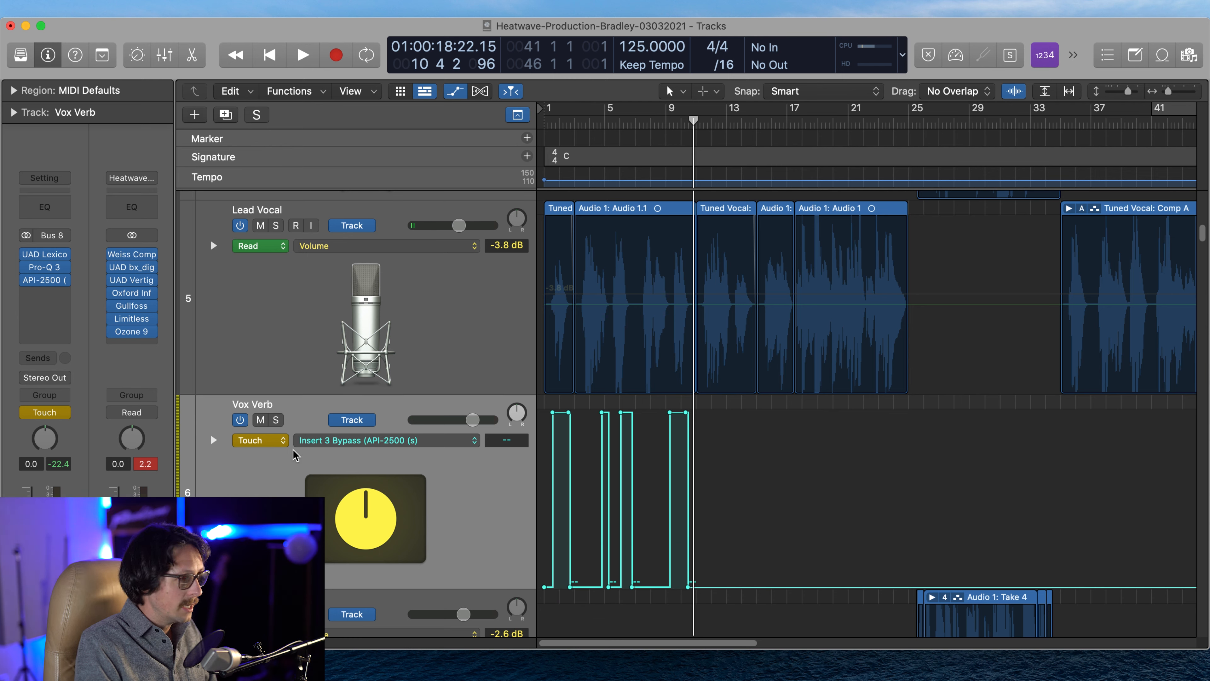
{"action": "left_click", "coordinate": [281, 440]}
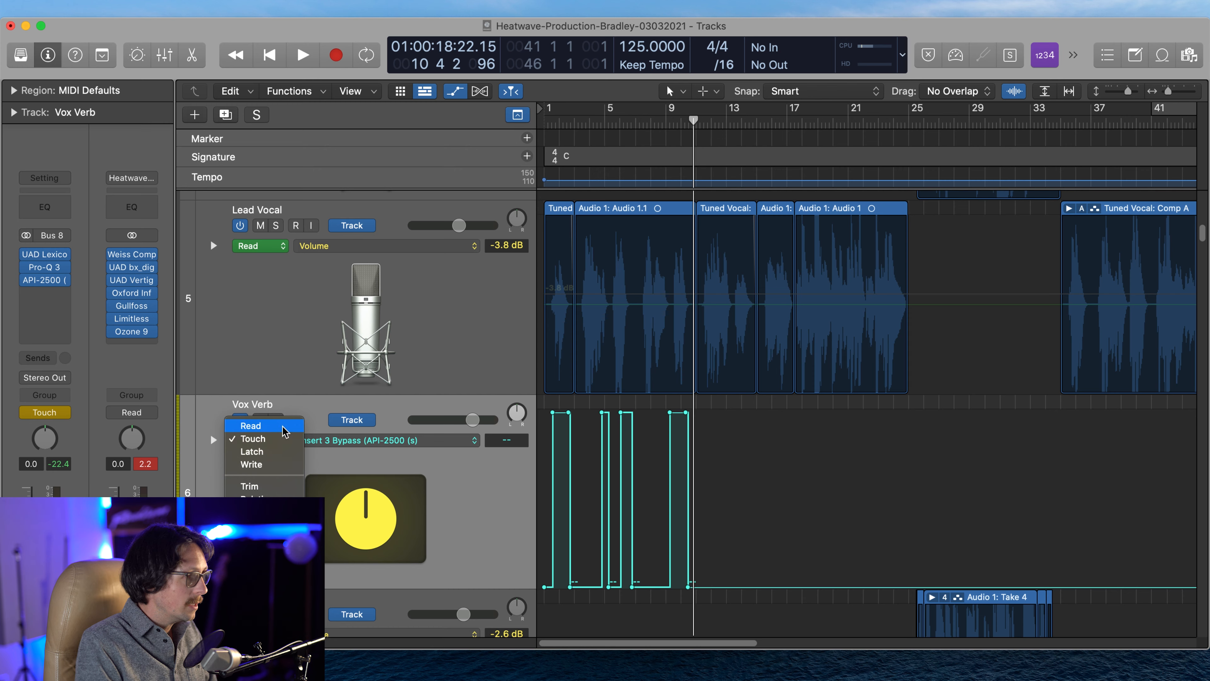
{"action": "left_click", "coordinate": [257, 425]}
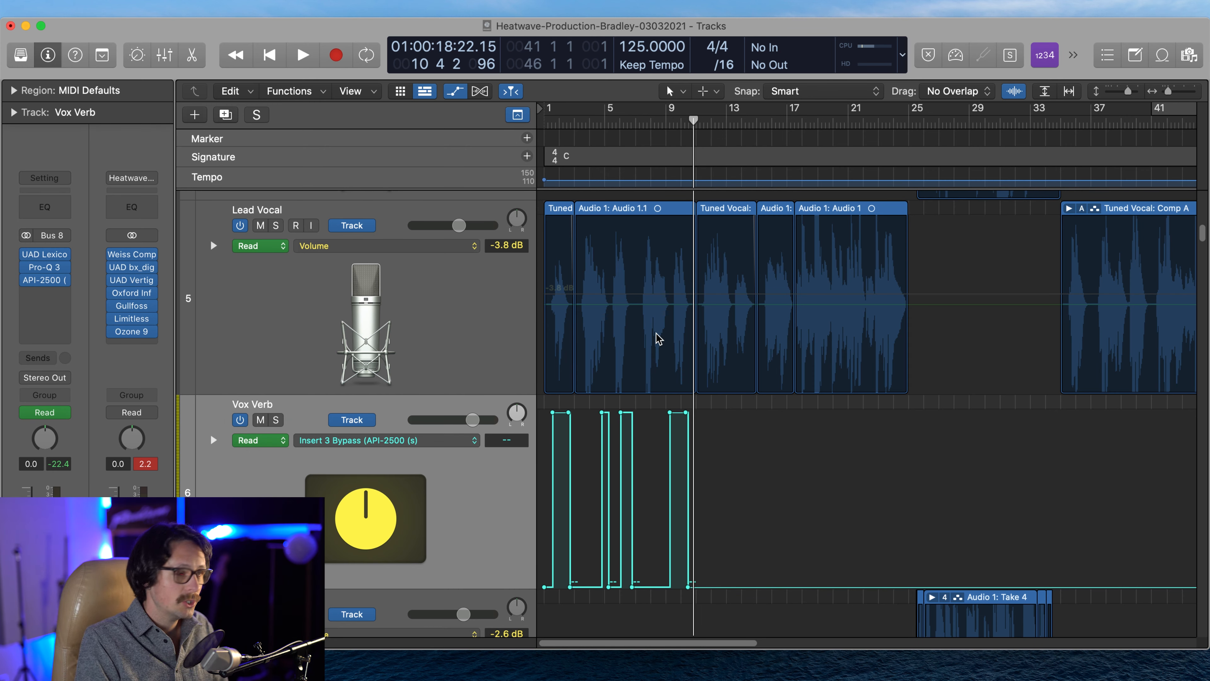
Stretch the bypass automation so the API-2500 is bypassed from the start of the song to past bar 21
{"action": "mouse_move", "coordinate": [38, 285]}
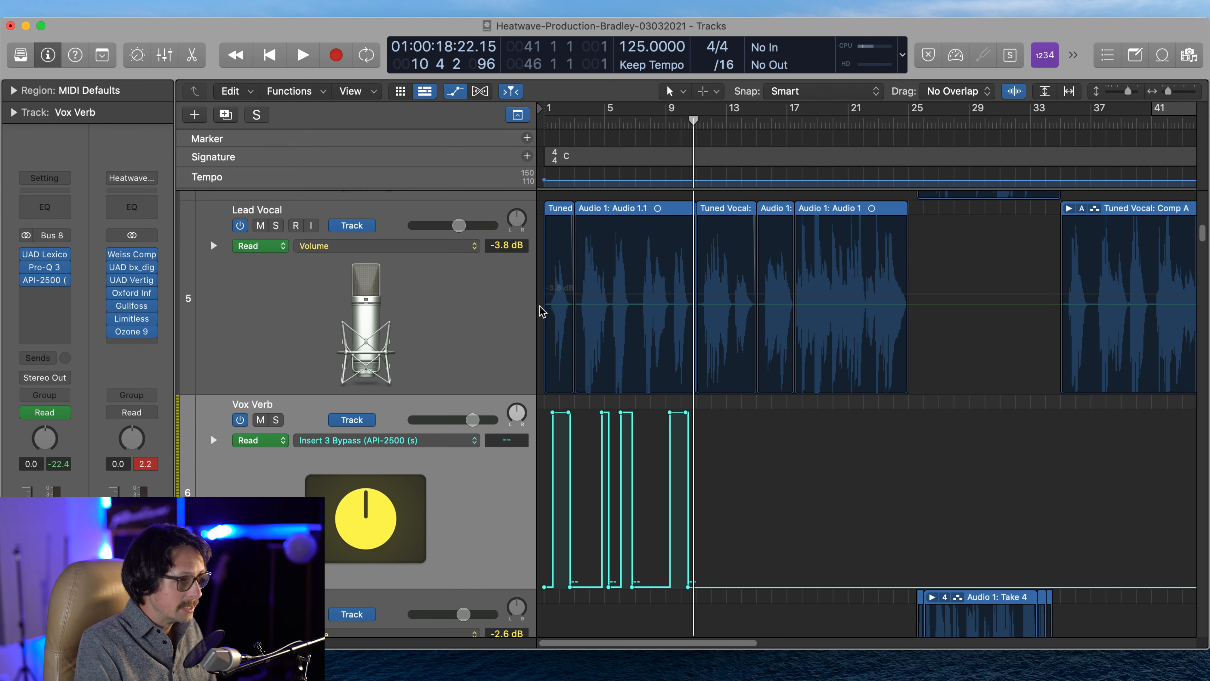
{"action": "left_click_drag", "start_coordinate": [789, 333], "coordinate": [453, 568]}
{"action": "scroll", "coordinate": [585, 499], "scroll_direction": "down", "scroll_amount": 3}
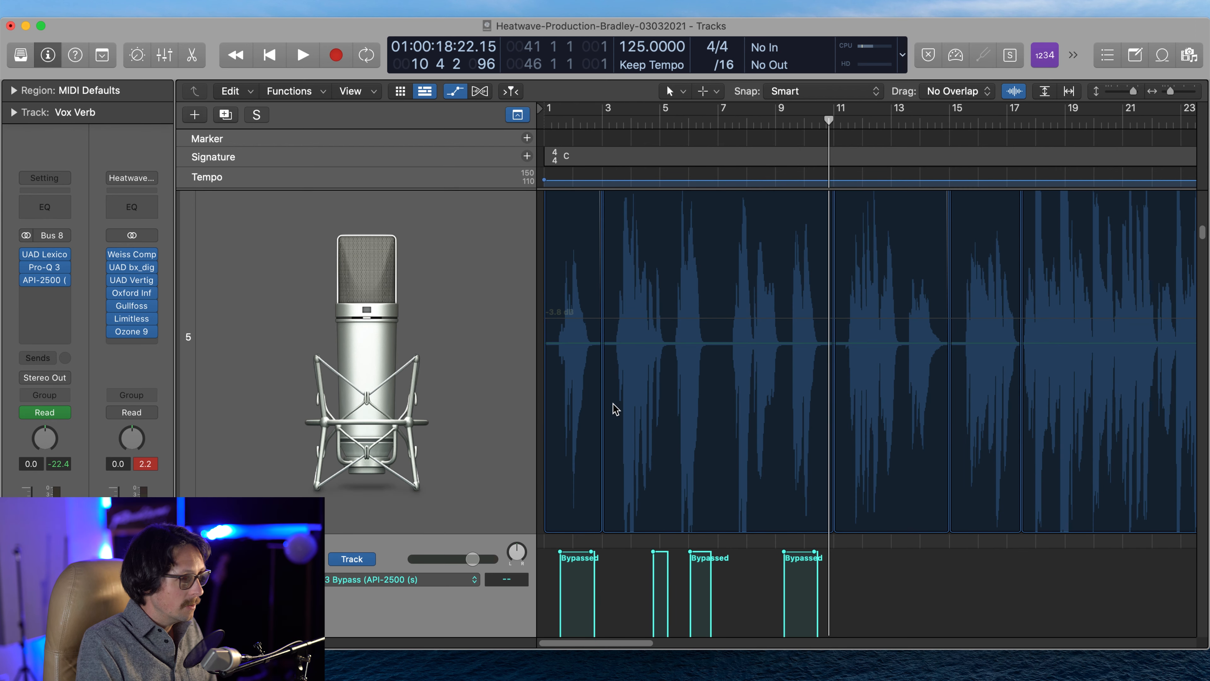
{"action": "scroll", "coordinate": [595, 556], "scroll_direction": "down", "scroll_amount": 3}
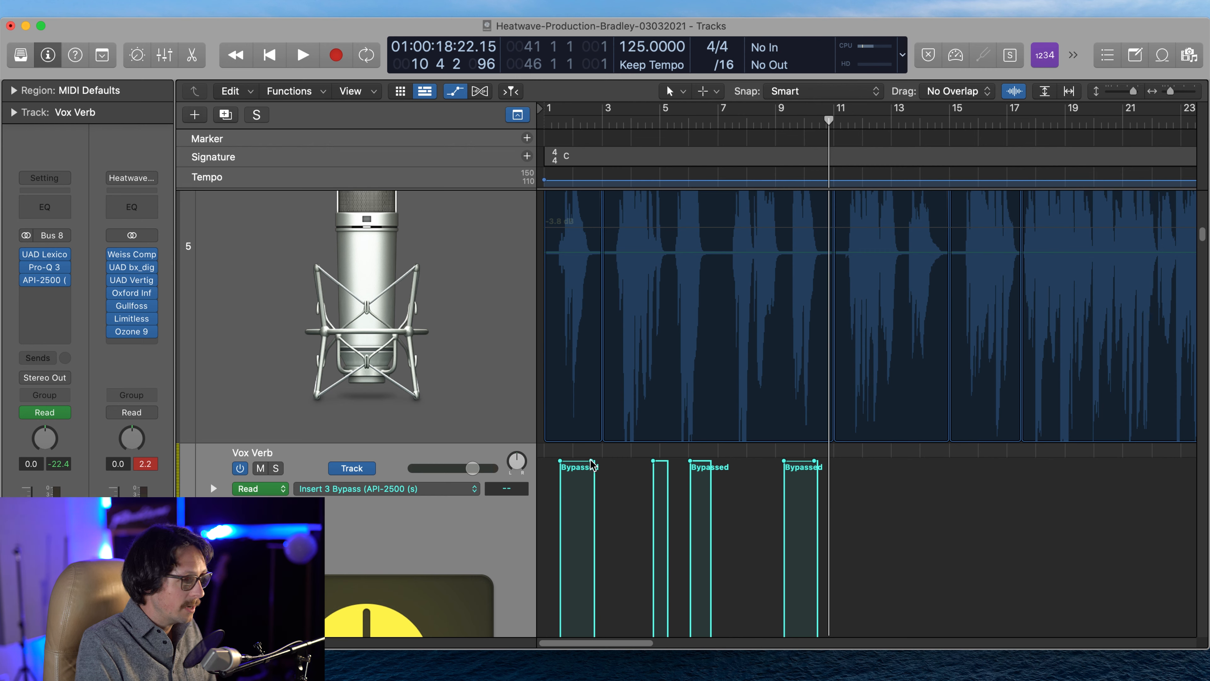
{"action": "mouse_move", "coordinate": [653, 461]}
{"action": "left_mouse_down"}
{"action": "mouse_move", "coordinate": [1043, 434]}
{"action": "mouse_move", "coordinate": [1150, 461]}
{"action": "left_mouse_up"}
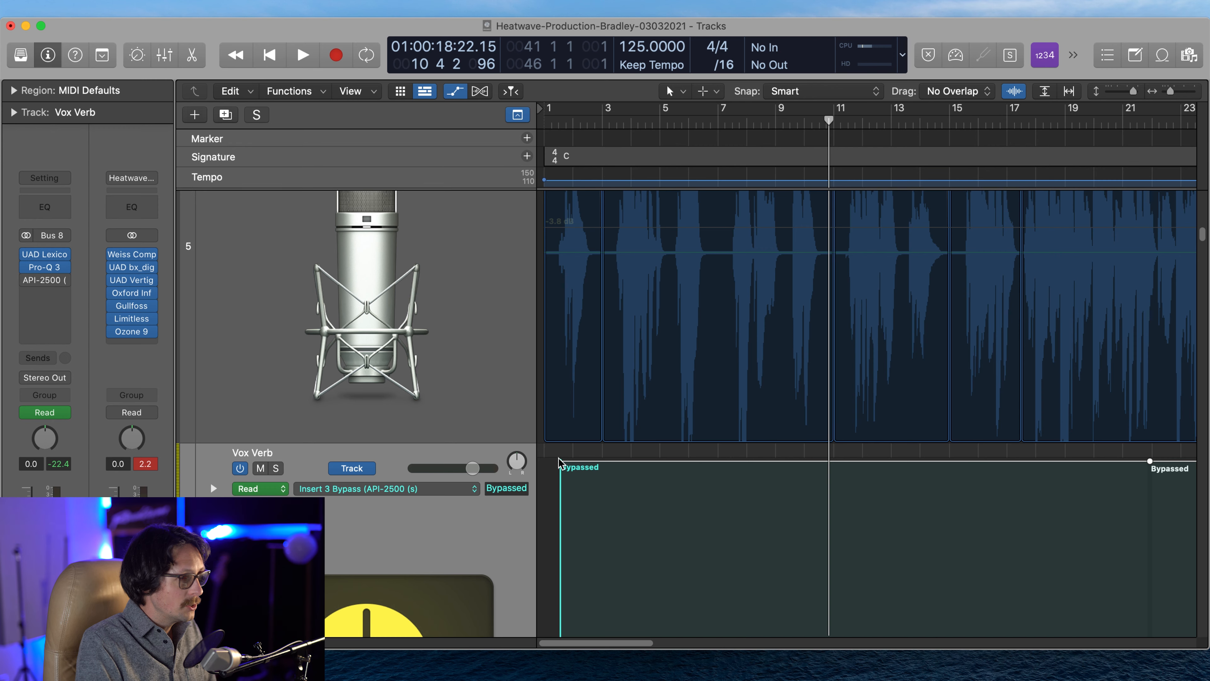
{"action": "left_click_drag", "start_coordinate": [560, 461], "coordinate": [544, 461]}
{"action": "scroll", "coordinate": [679, 391], "scroll_direction": "up", "scroll_amount": 1}
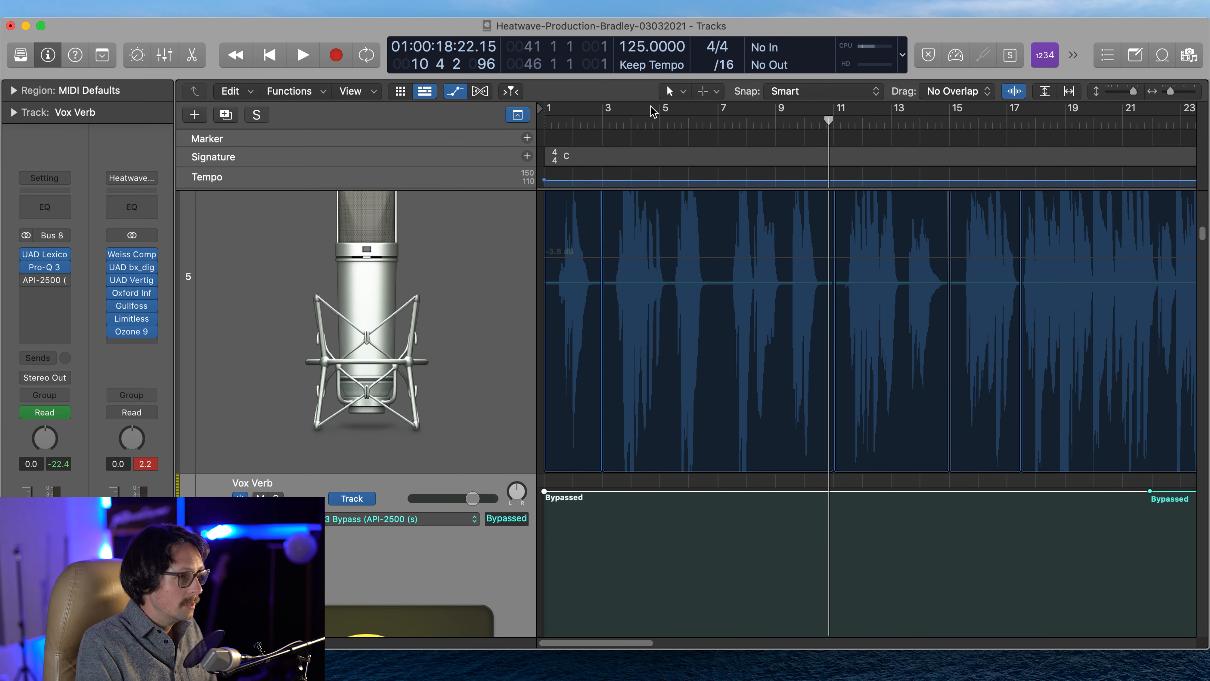
Draw a non-bypassed section in the API-2500 bypass automation from position 1 4 4 1 to bar 3, following the lead vocal's waveform
{"action": "left_click", "coordinate": [659, 114]}
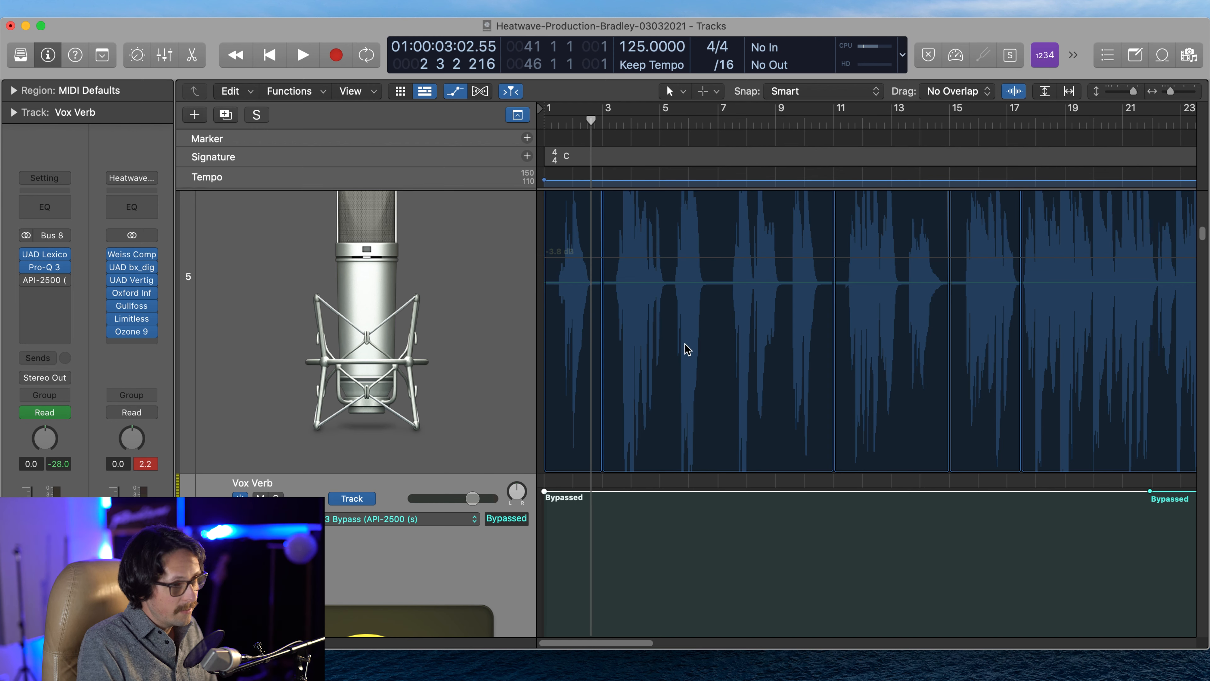
{"action": "left_click_drag", "start_coordinate": [556, 464], "coordinate": [636, 593]}
{"action": "scroll", "coordinate": [695, 313], "scroll_direction": "up", "scroll_amount": 5}
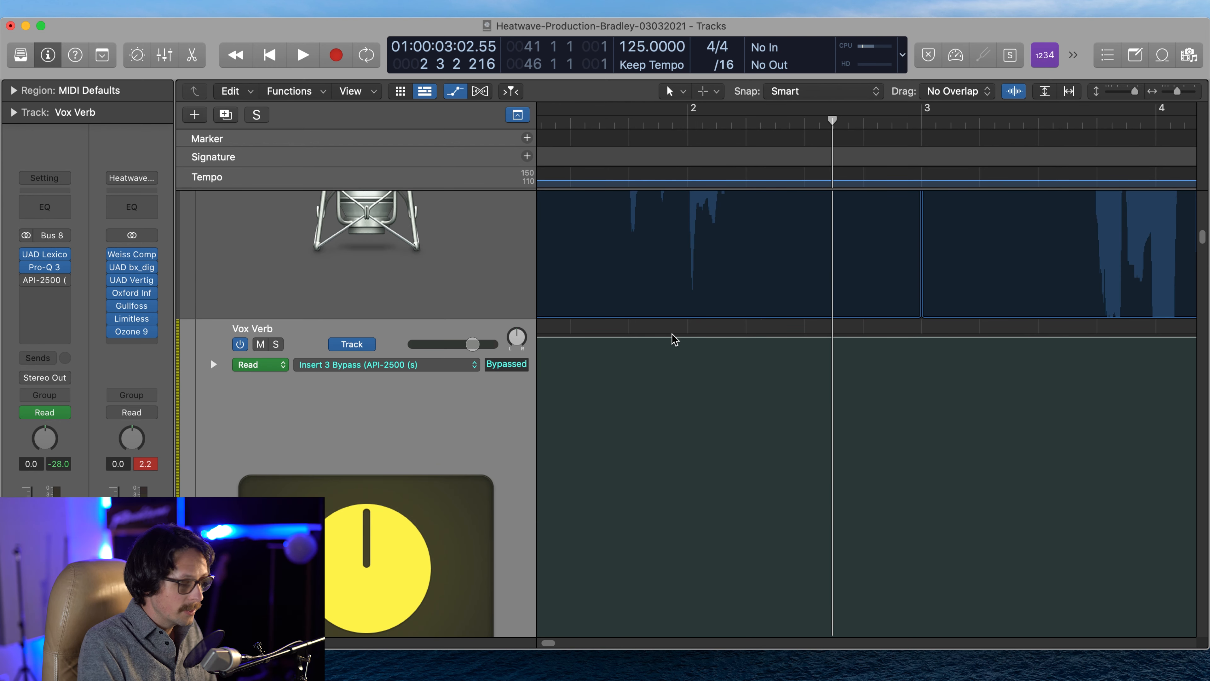
{"action": "scroll", "coordinate": [677, 341], "scroll_direction": "down", "scroll_amount": 3}
{"action": "key", "text": "super+Up"}
{"action": "key", "text": "super+Up"}
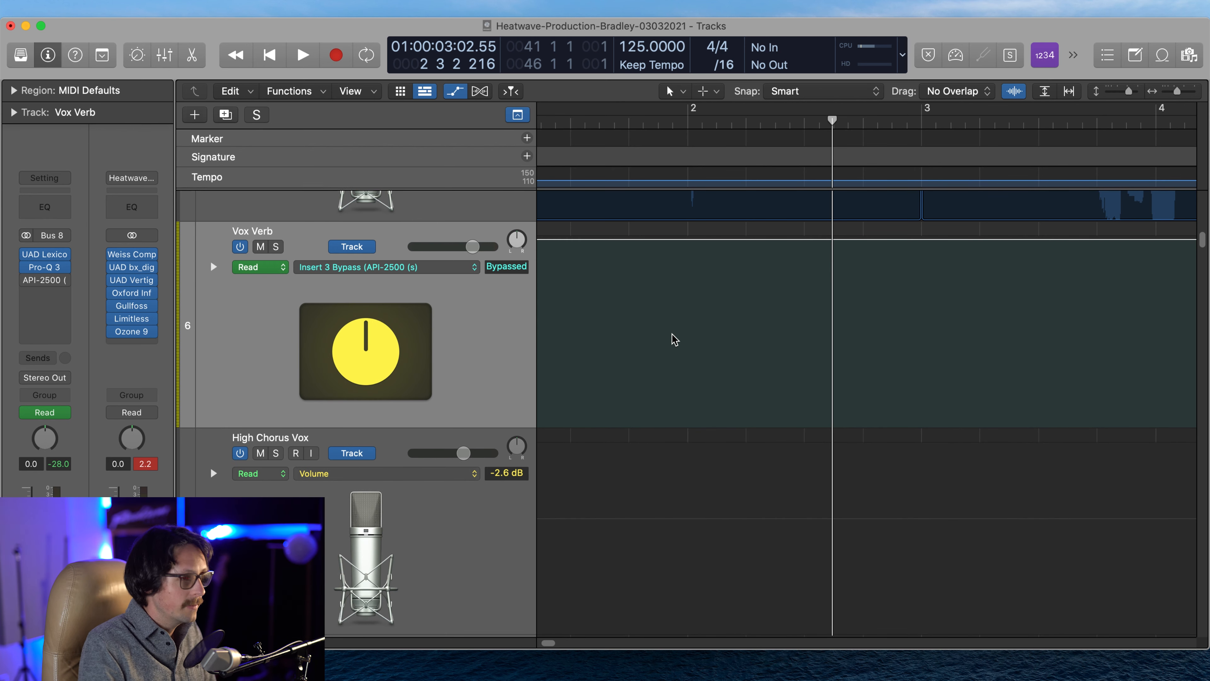
{"action": "scroll", "coordinate": [599, 377], "scroll_direction": "up", "scroll_amount": 8}
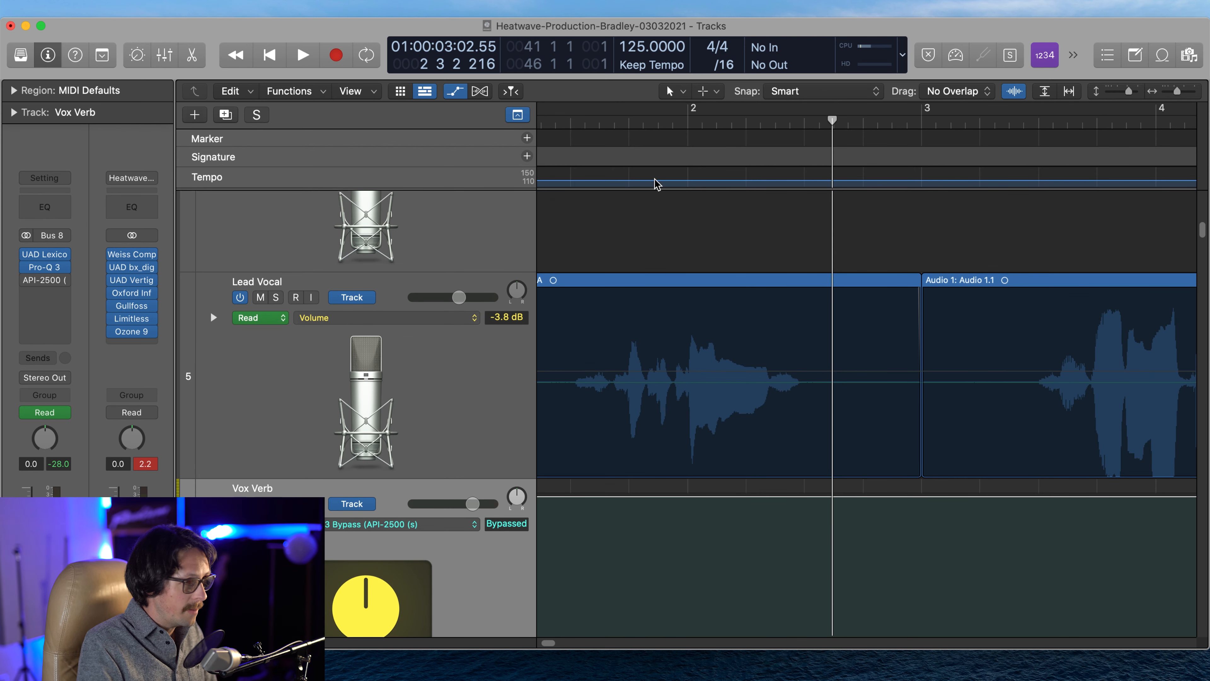
{"action": "left_click", "coordinate": [672, 122]}
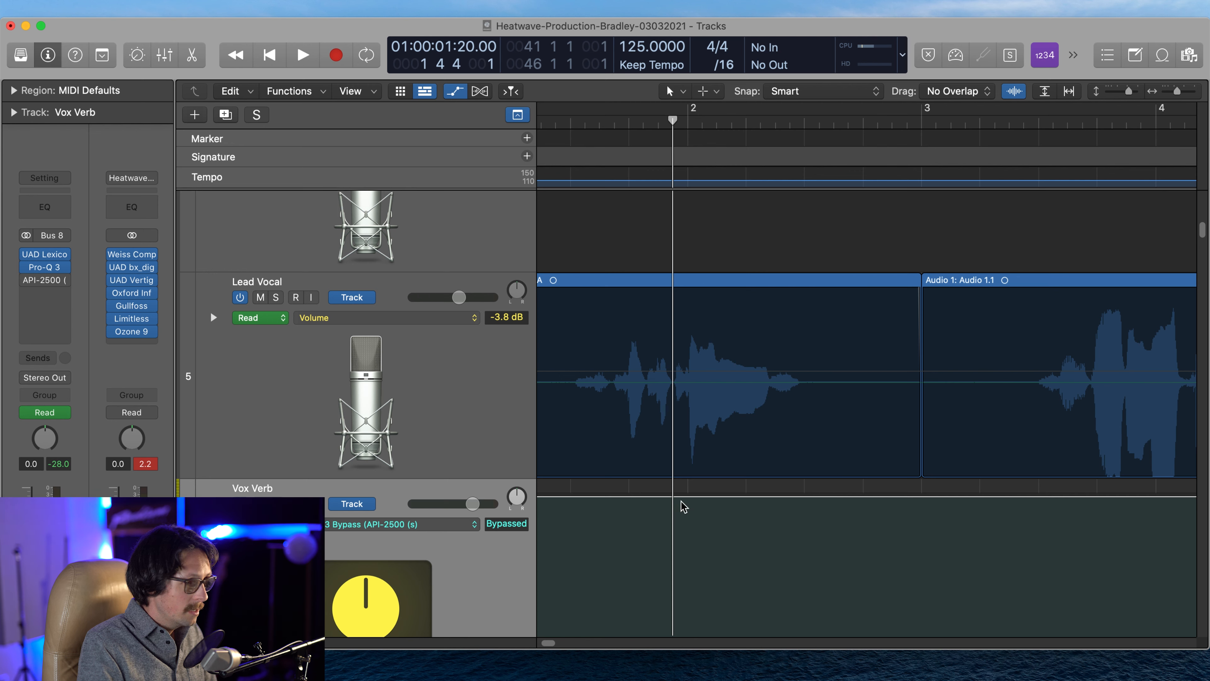
{"action": "left_click_drag", "start_coordinate": [673, 503], "coordinate": [921, 506]}
{"action": "left_click_drag", "start_coordinate": [810, 503], "coordinate": [809, 656]}
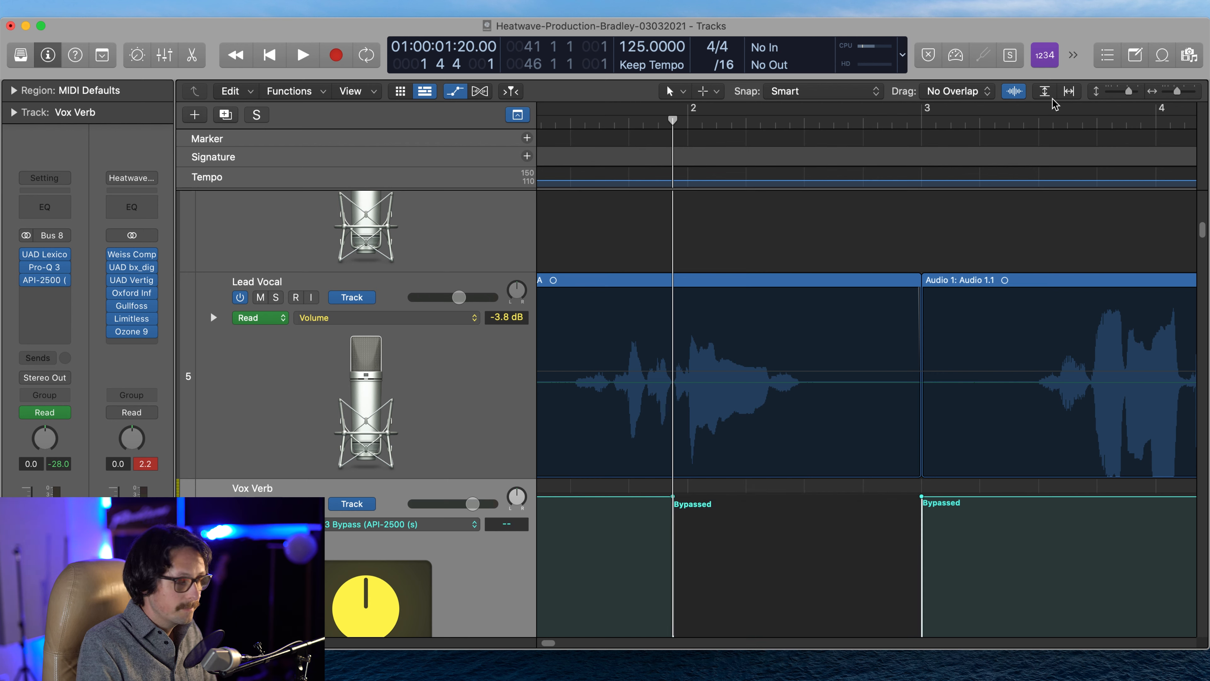
Play the song from the beginning past bar 3 to listen to the bypass automation, and stop playback
{"action": "key", "text": "Return"}
{"action": "key", "text": "space"}
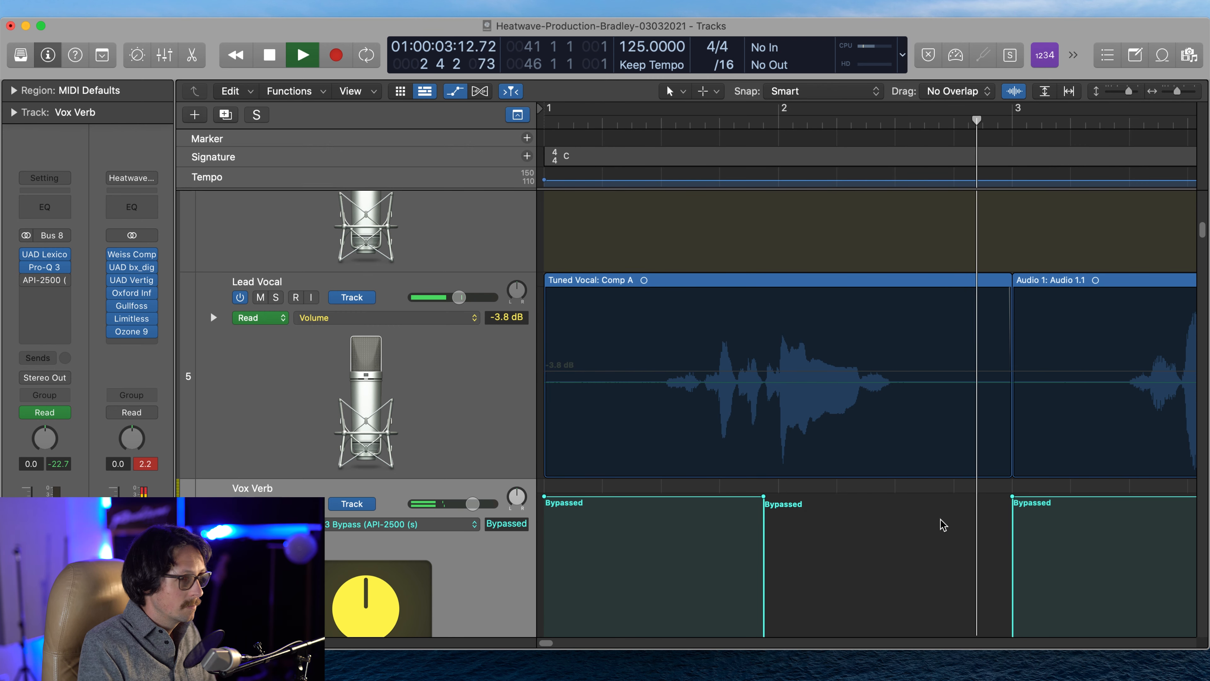
{"action": "key", "text": "space"}
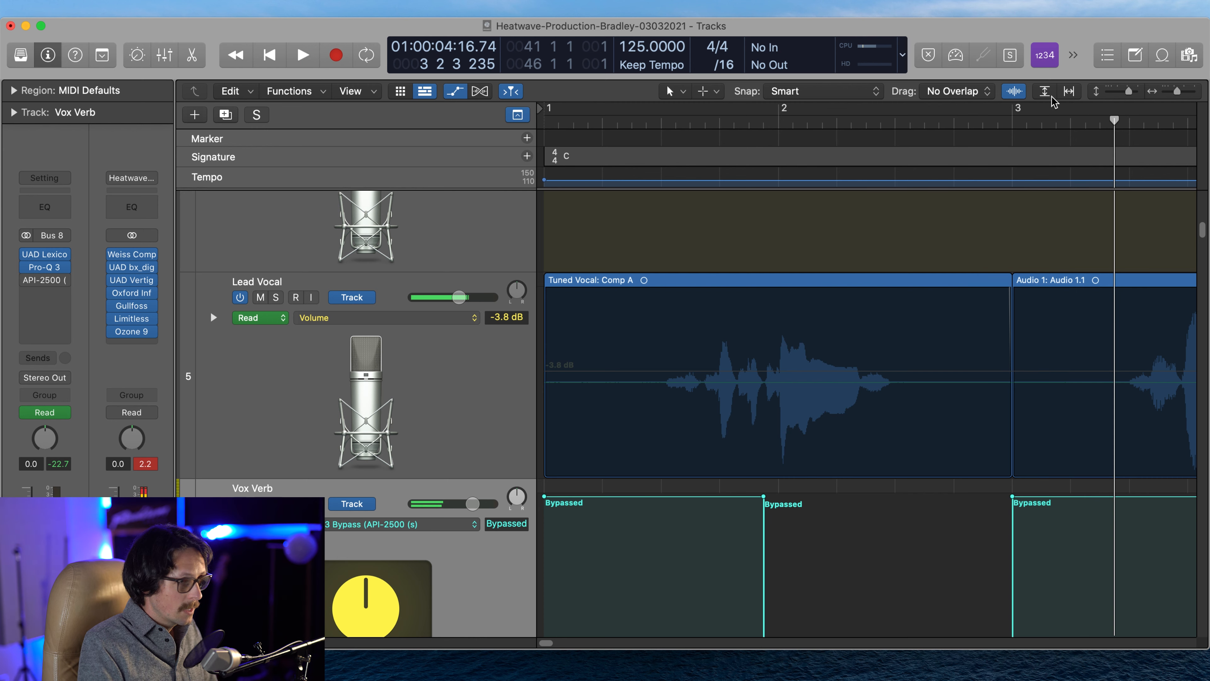